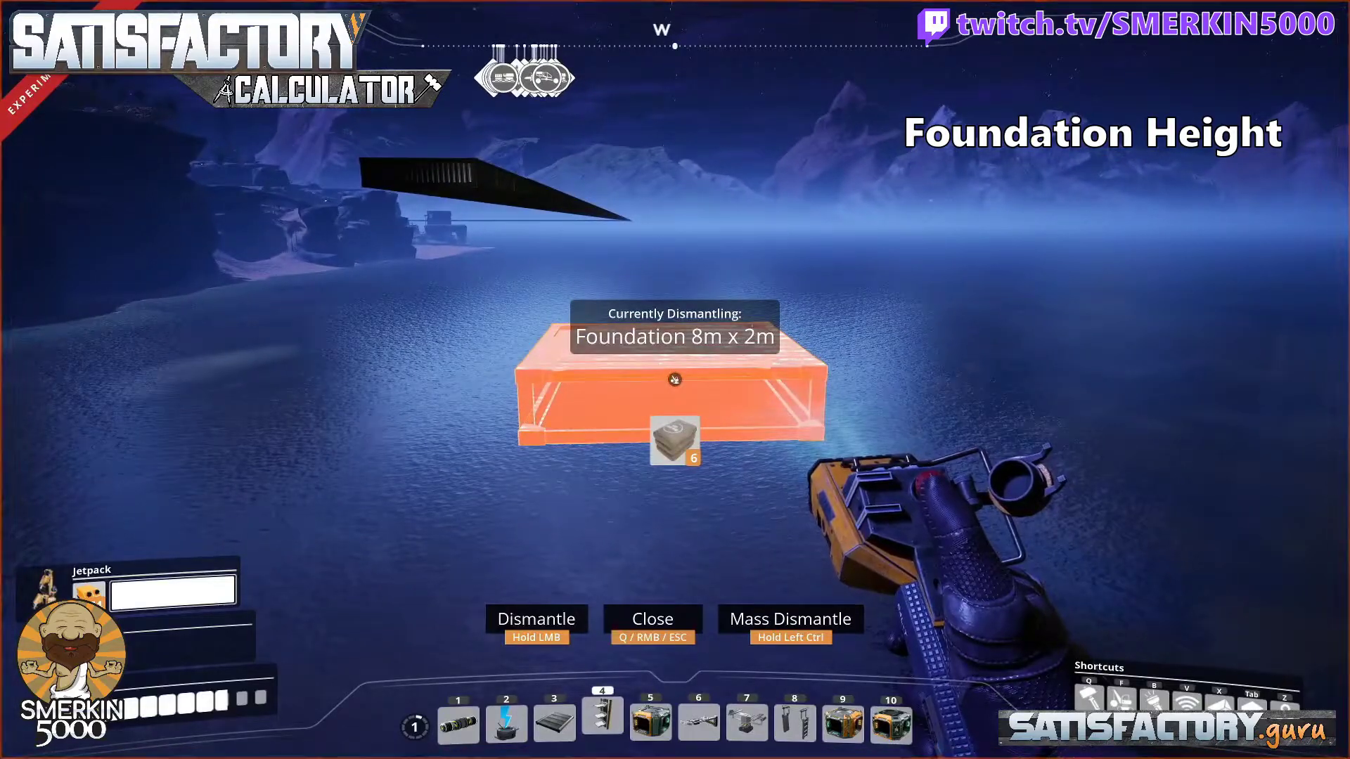
Step: Leave dismantle mode, walk over the hexagonal foundation platform, and pause the game
key("q")
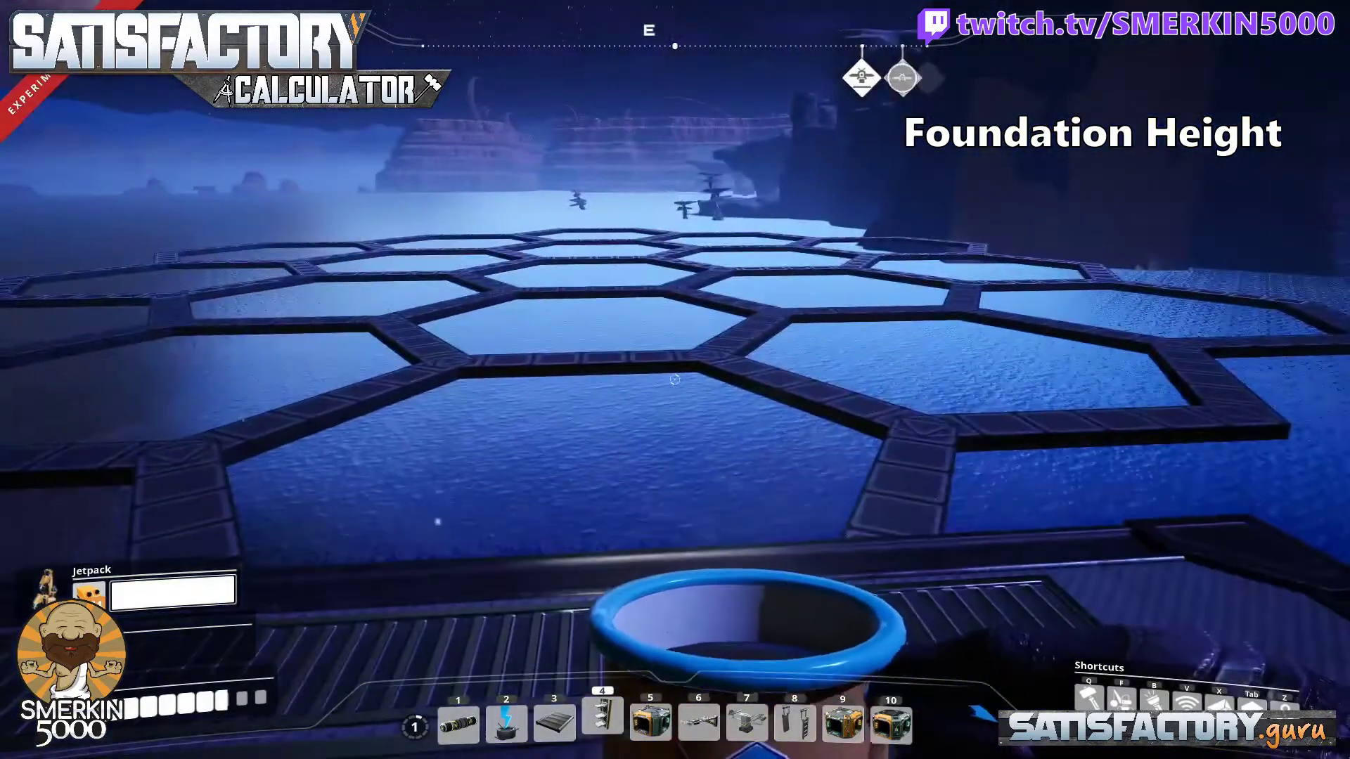
key("w")
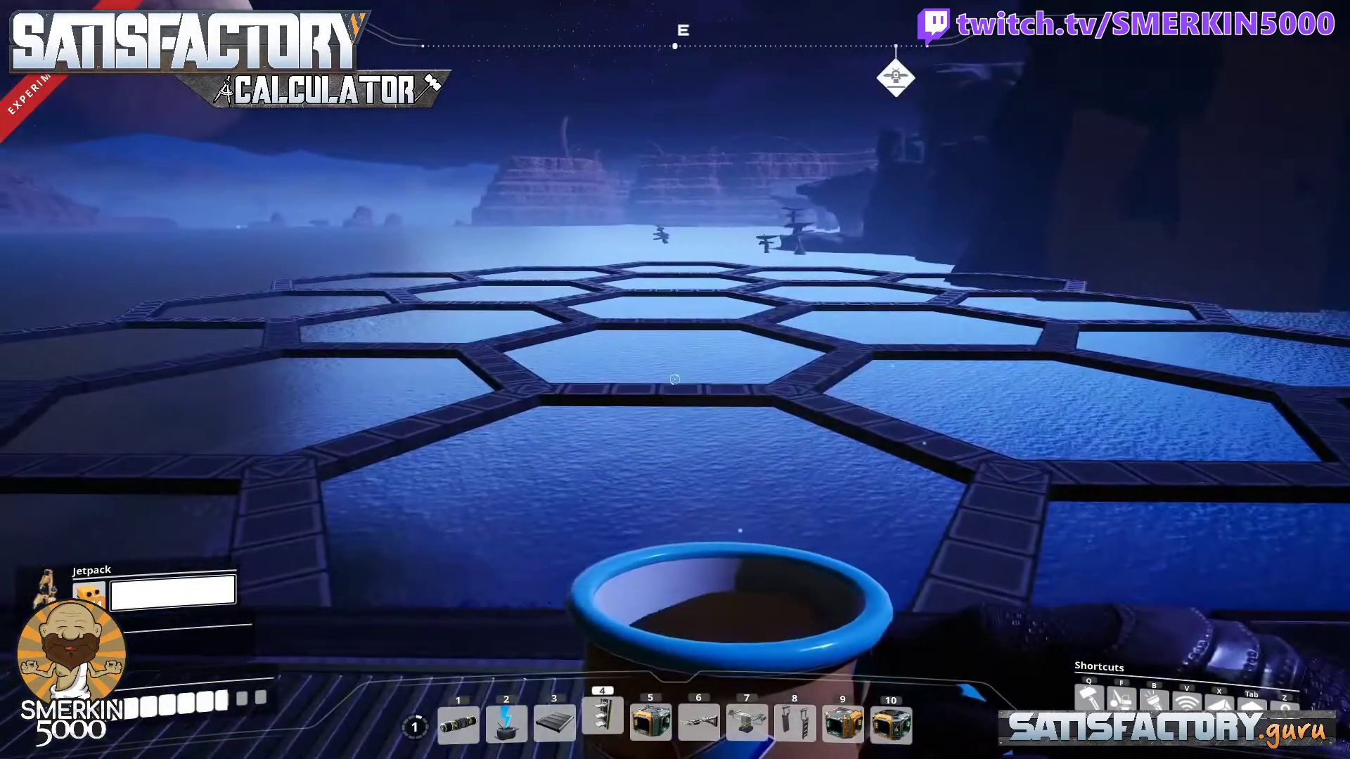
key("Escape")
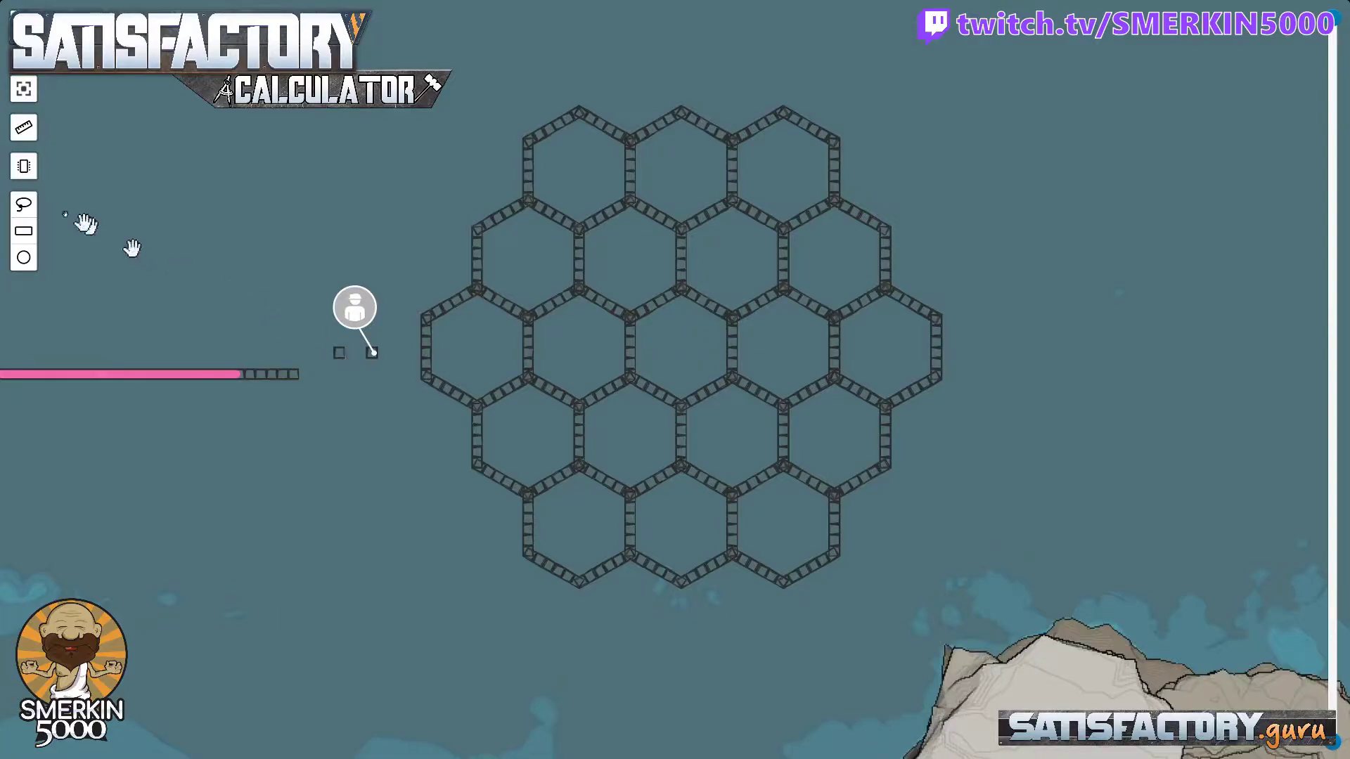
Step: Box-select the hexagon grid and copy its 432 Foundation 8m x 2m pieces
left_click(23, 231)
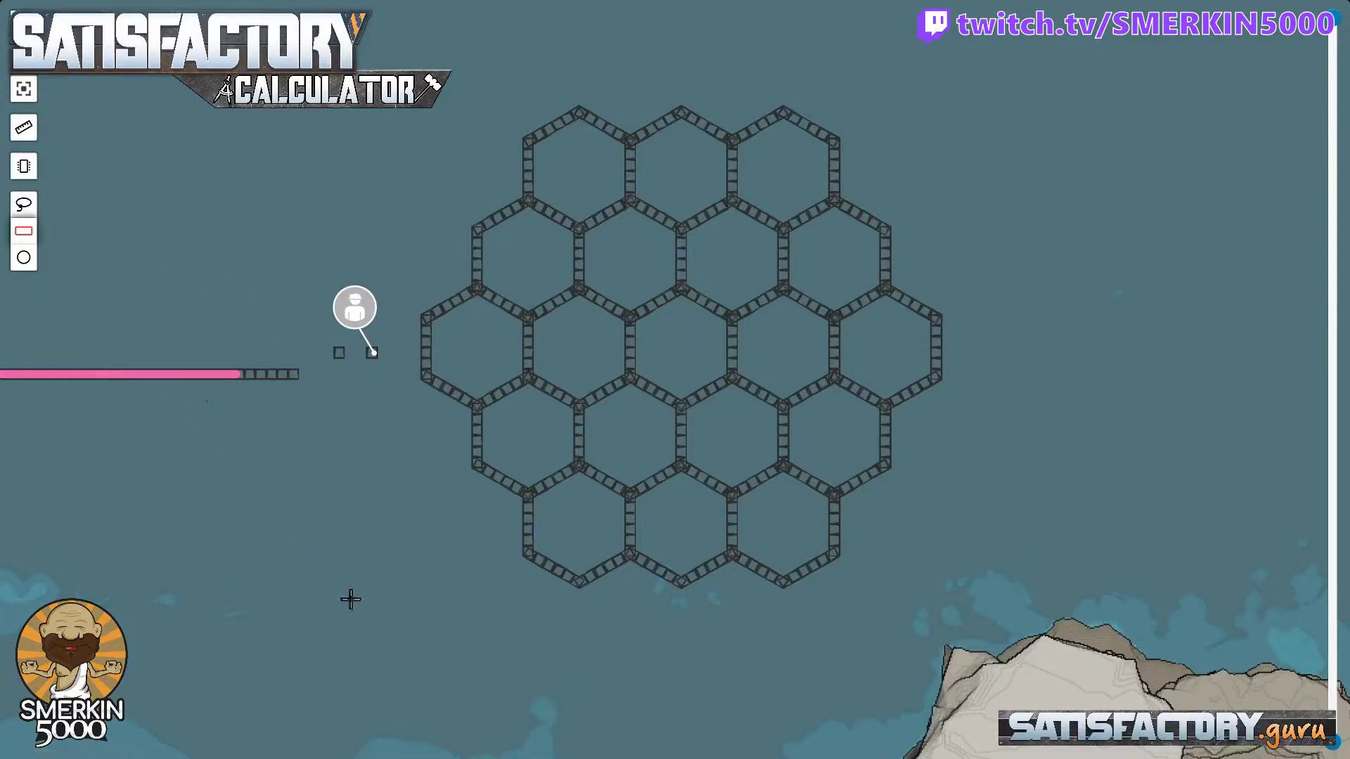
left_click_drag(390, 671, 982, 83)
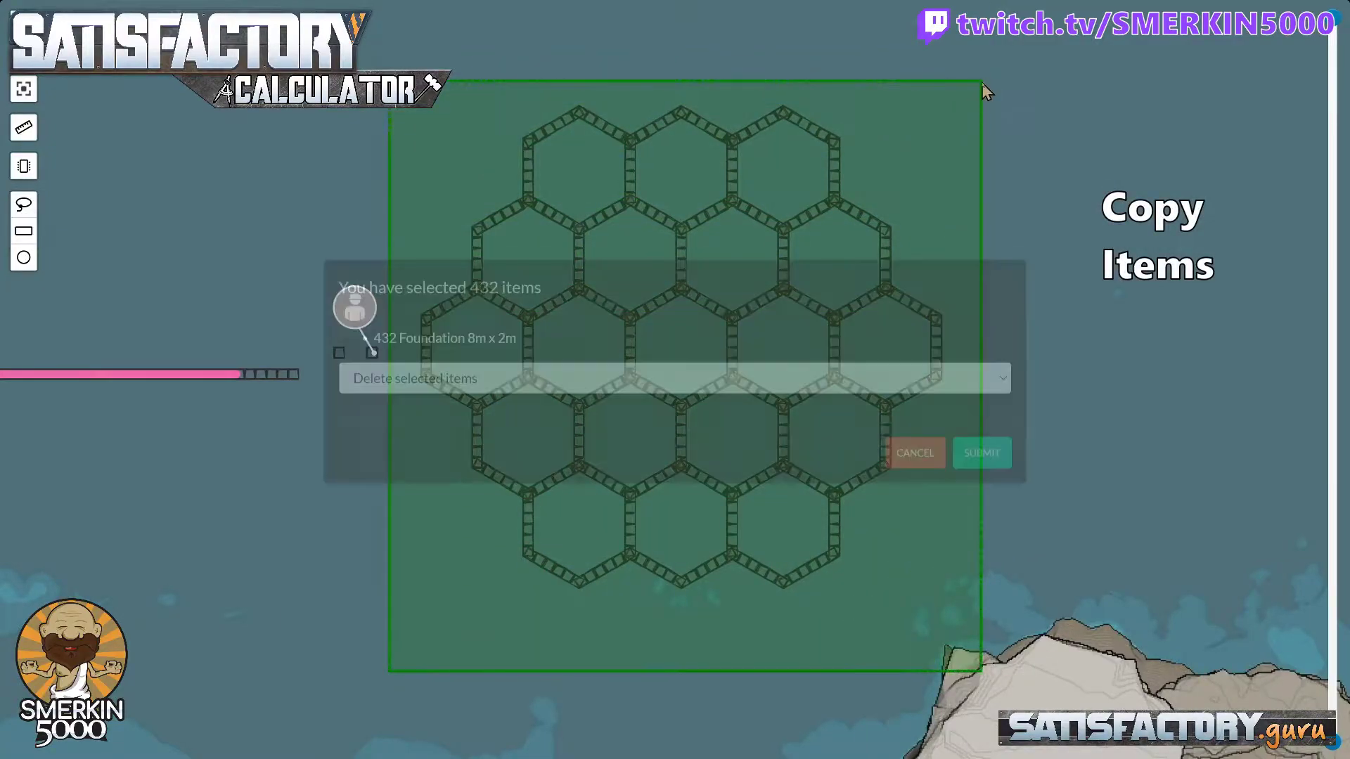
left_click(589, 414)
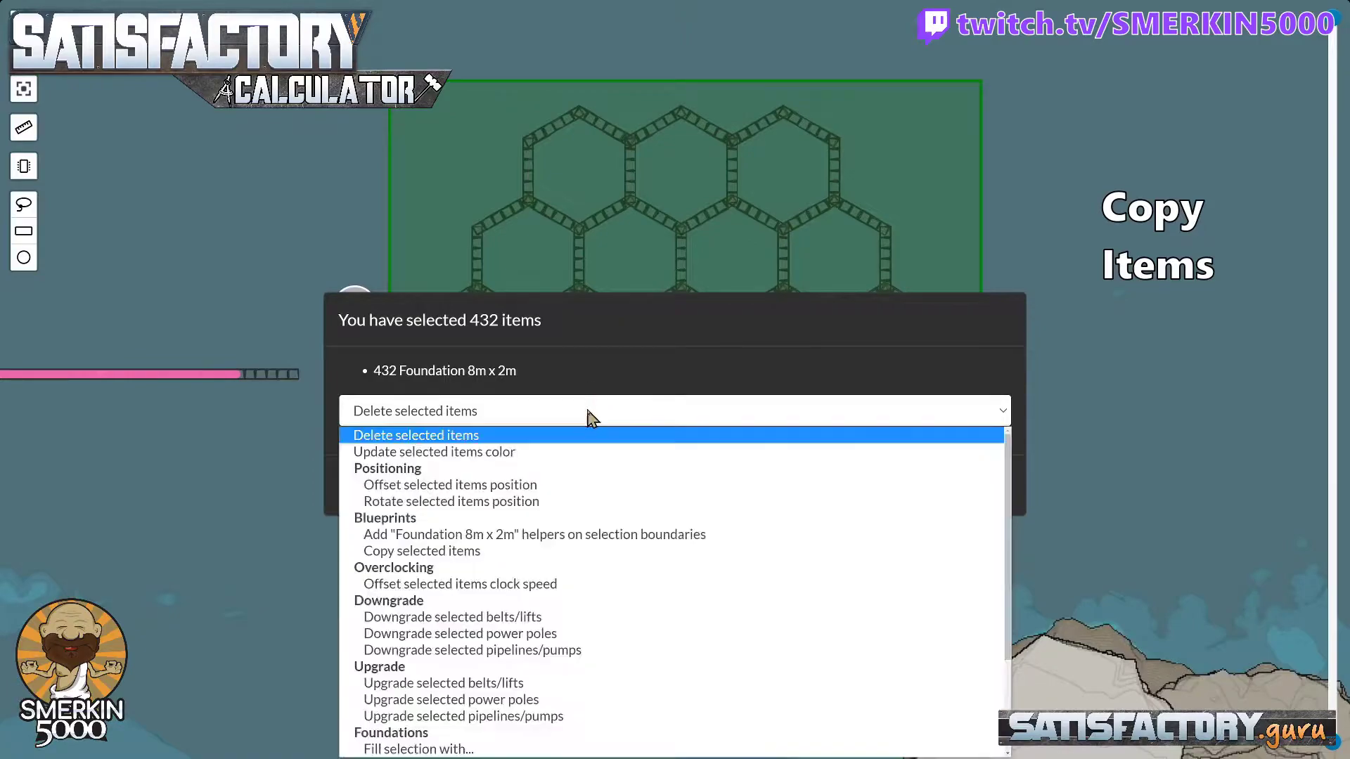
left_click(520, 548)
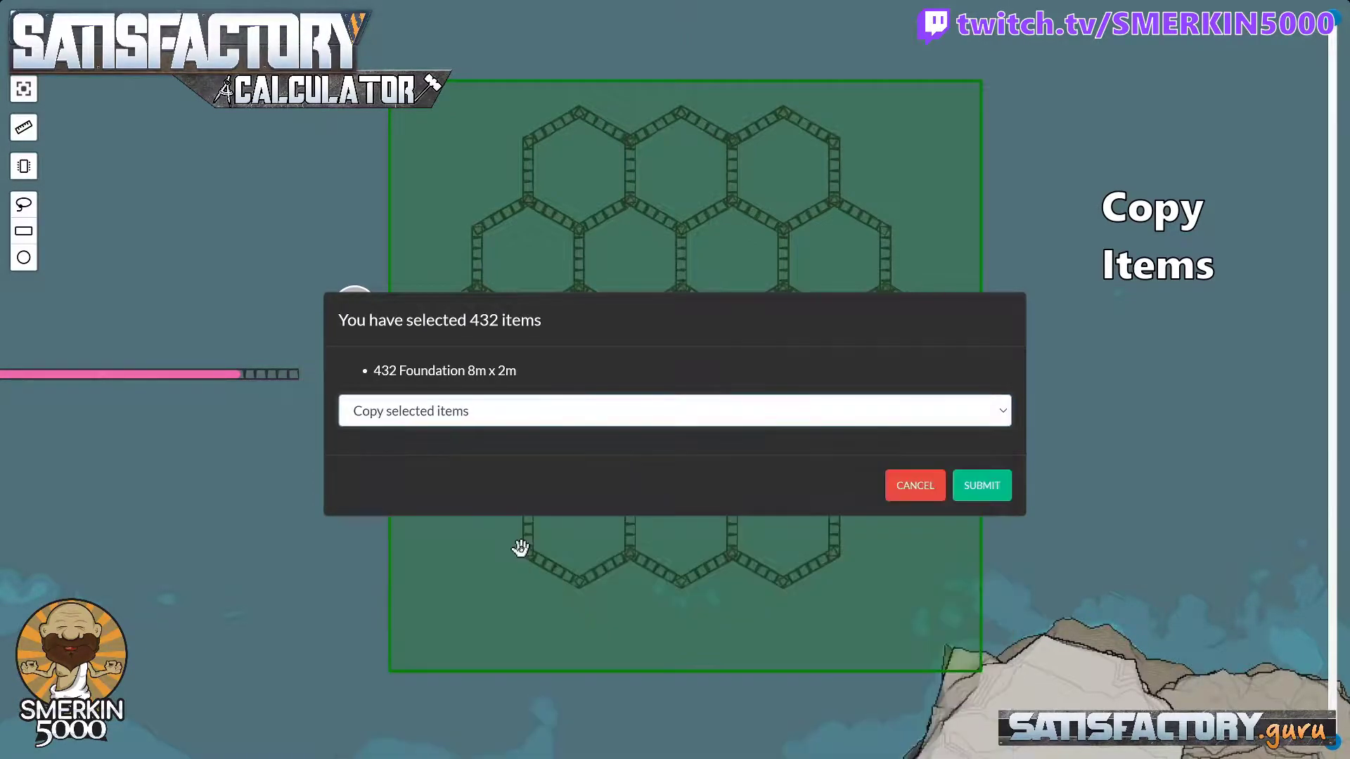
left_click(983, 485)
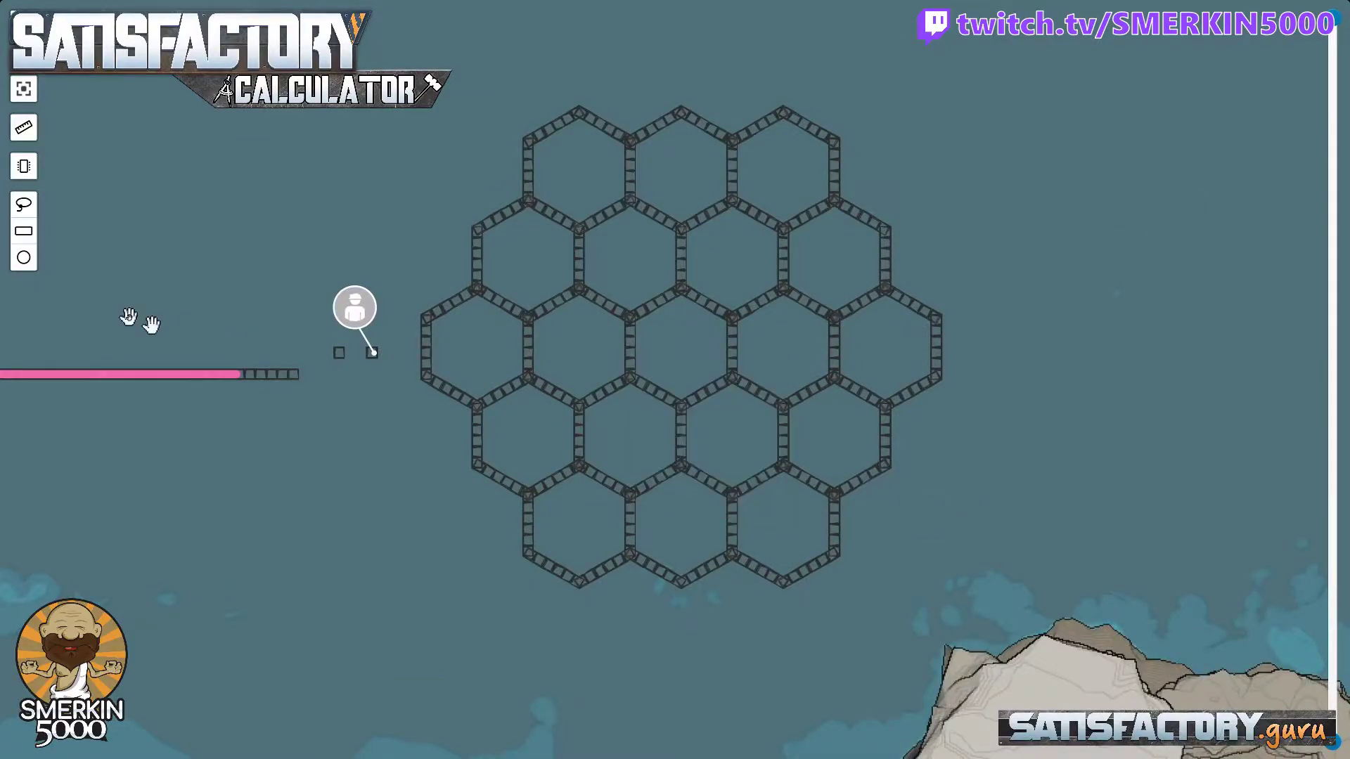
Step: Box-select the grid again and add Foundation 8m x 2m boundary helpers in colour slot 4
left_click(26, 243)
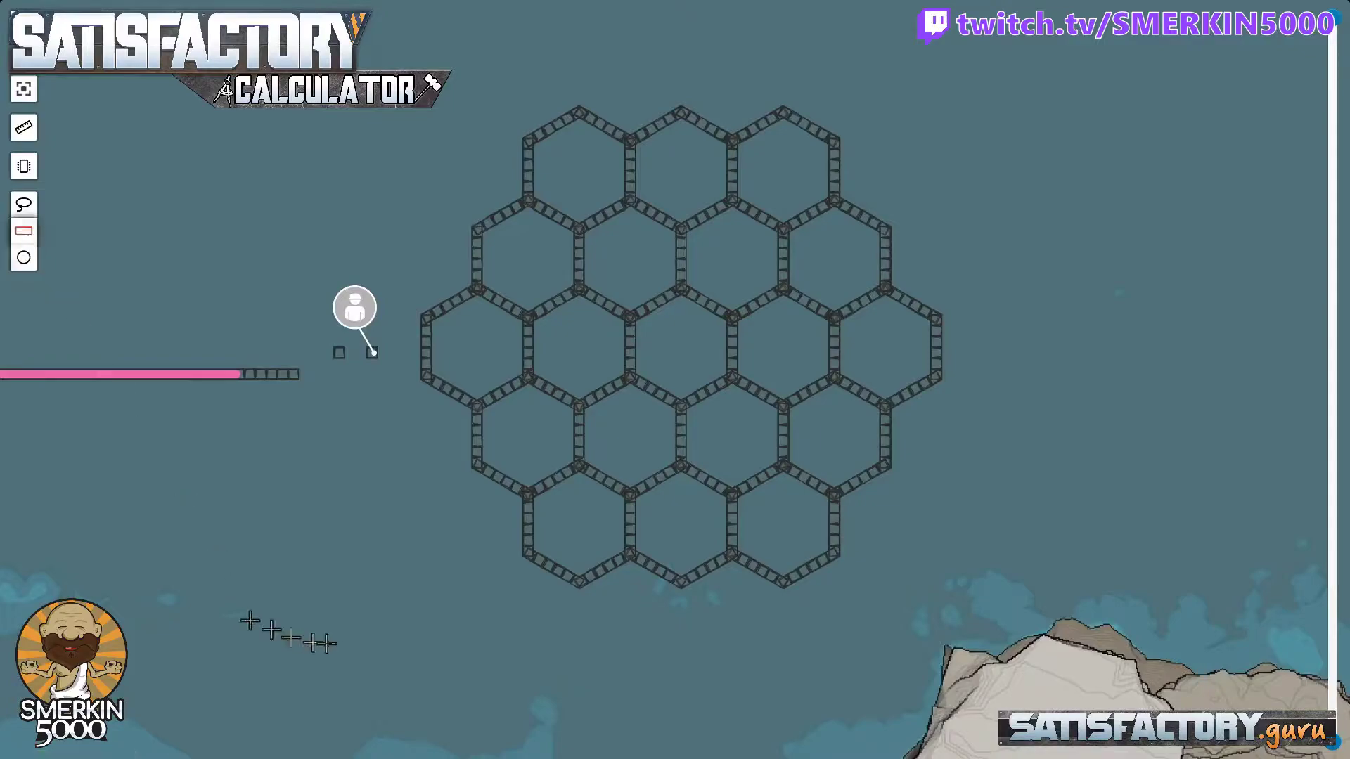
left_click_drag(395, 665, 982, 84)
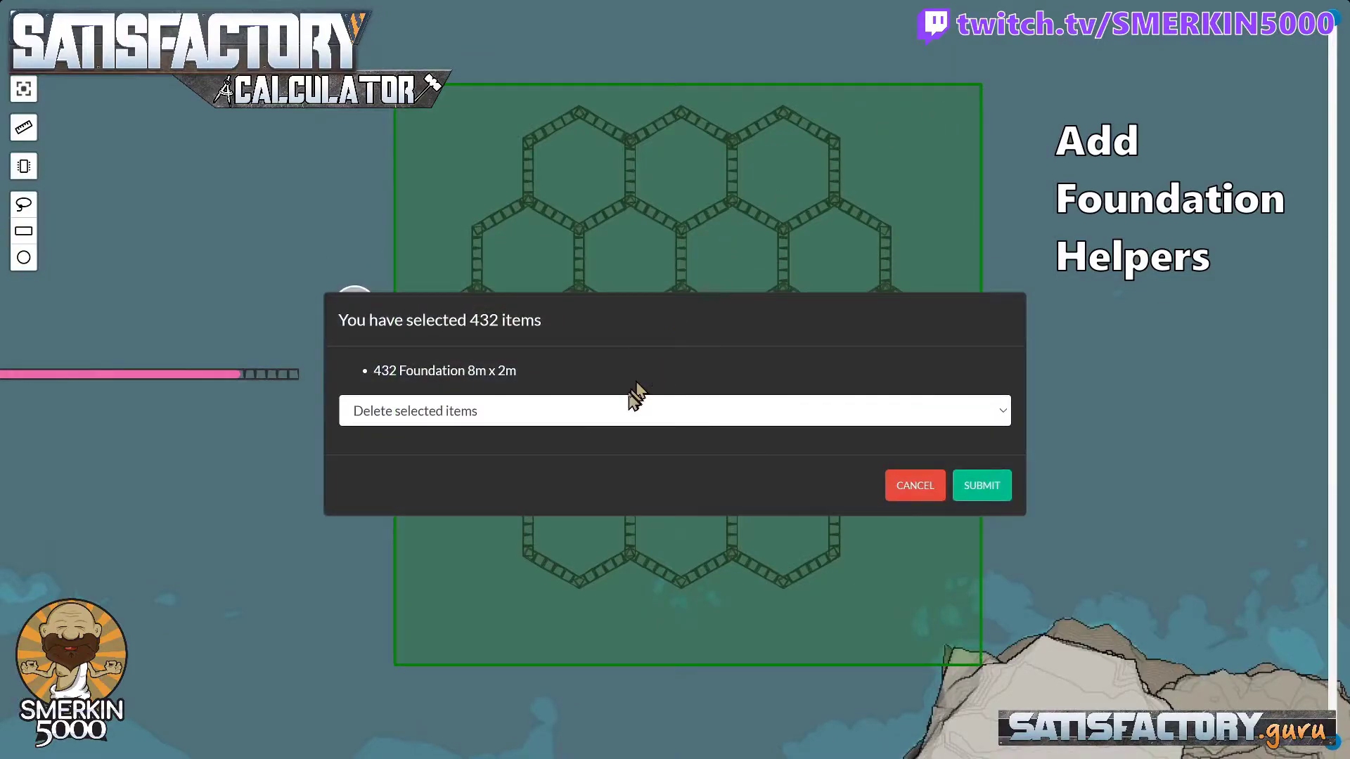
left_click(627, 410)
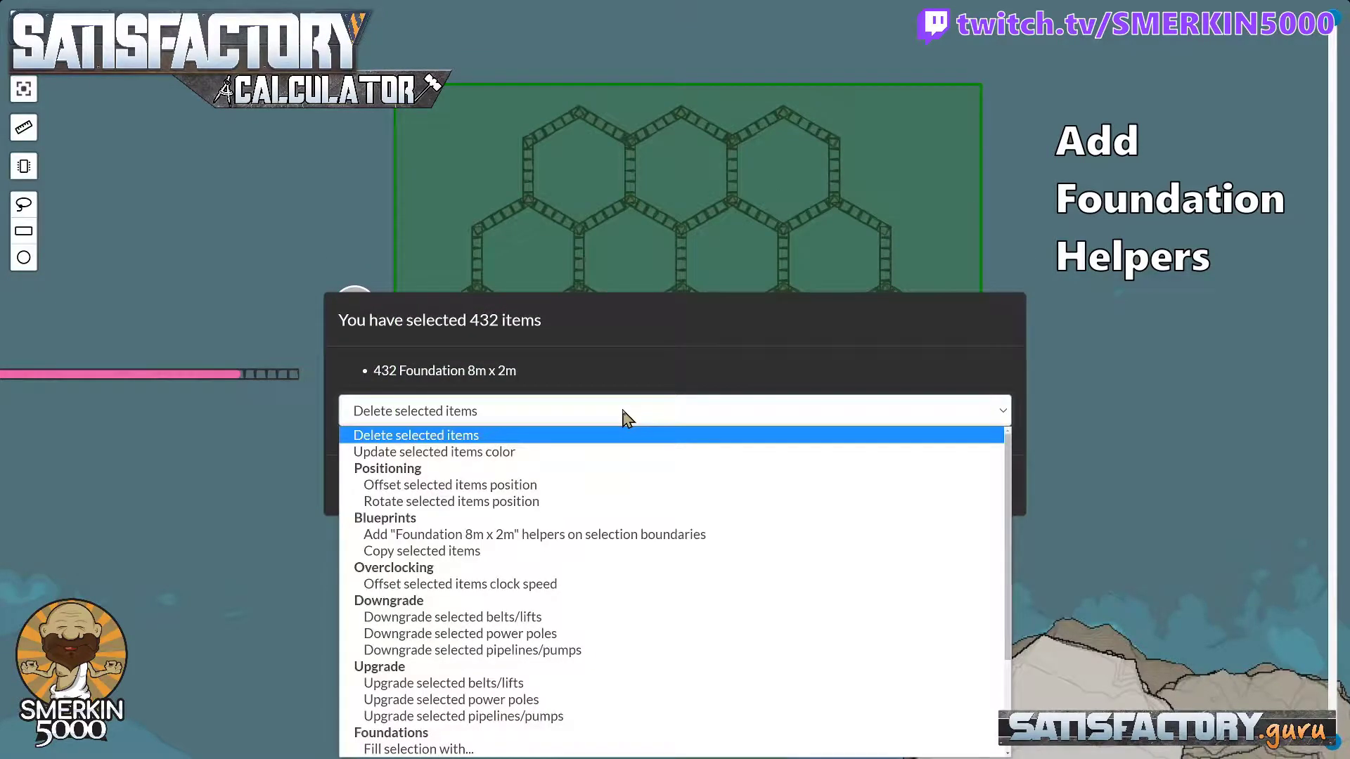
left_click(563, 536)
left_click(966, 486)
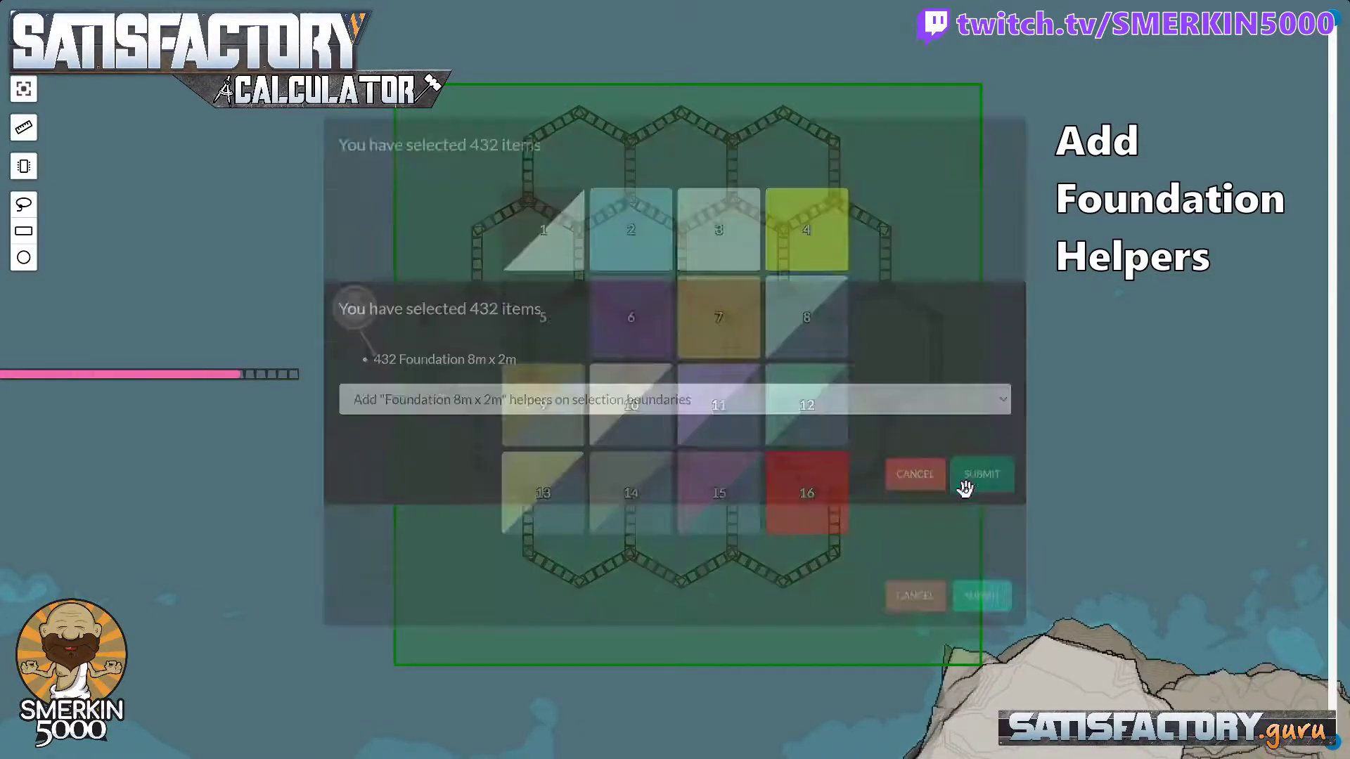
left_click(807, 265)
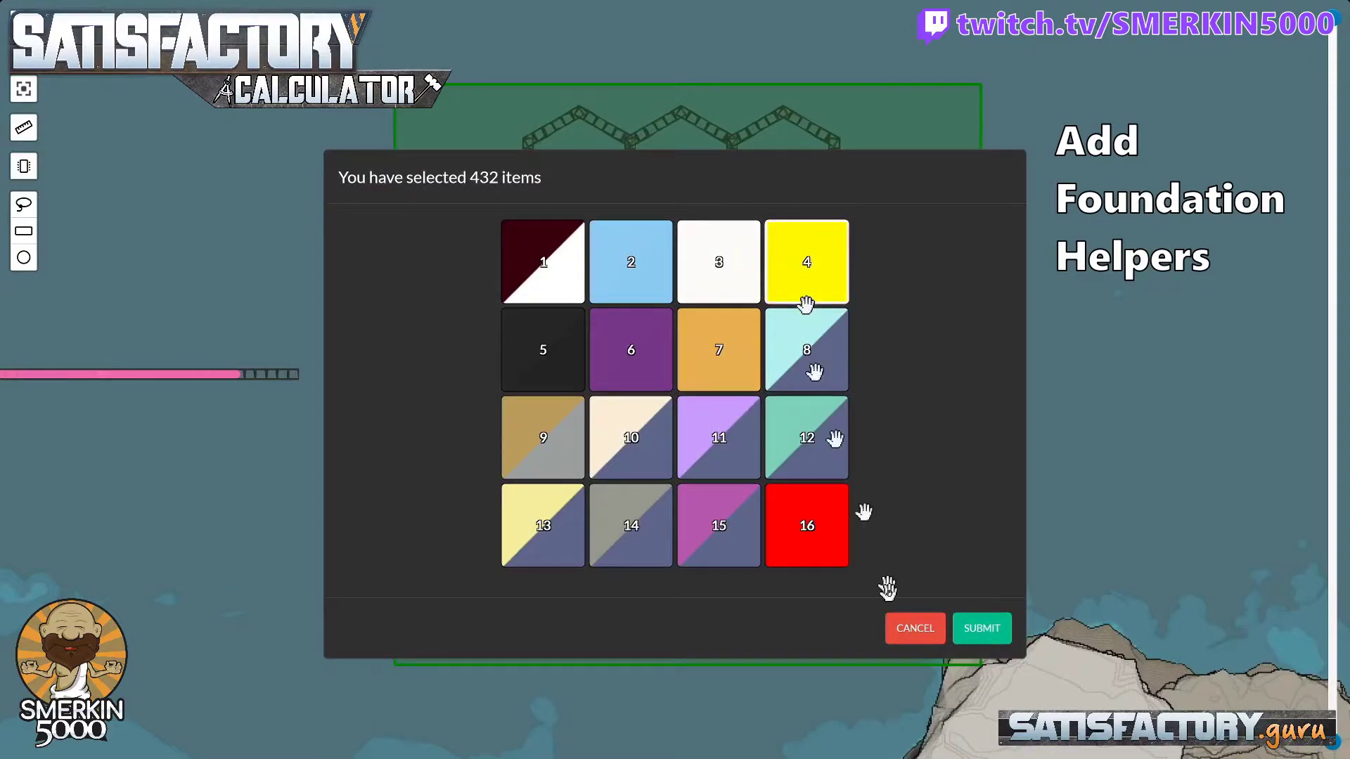
left_click(977, 628)
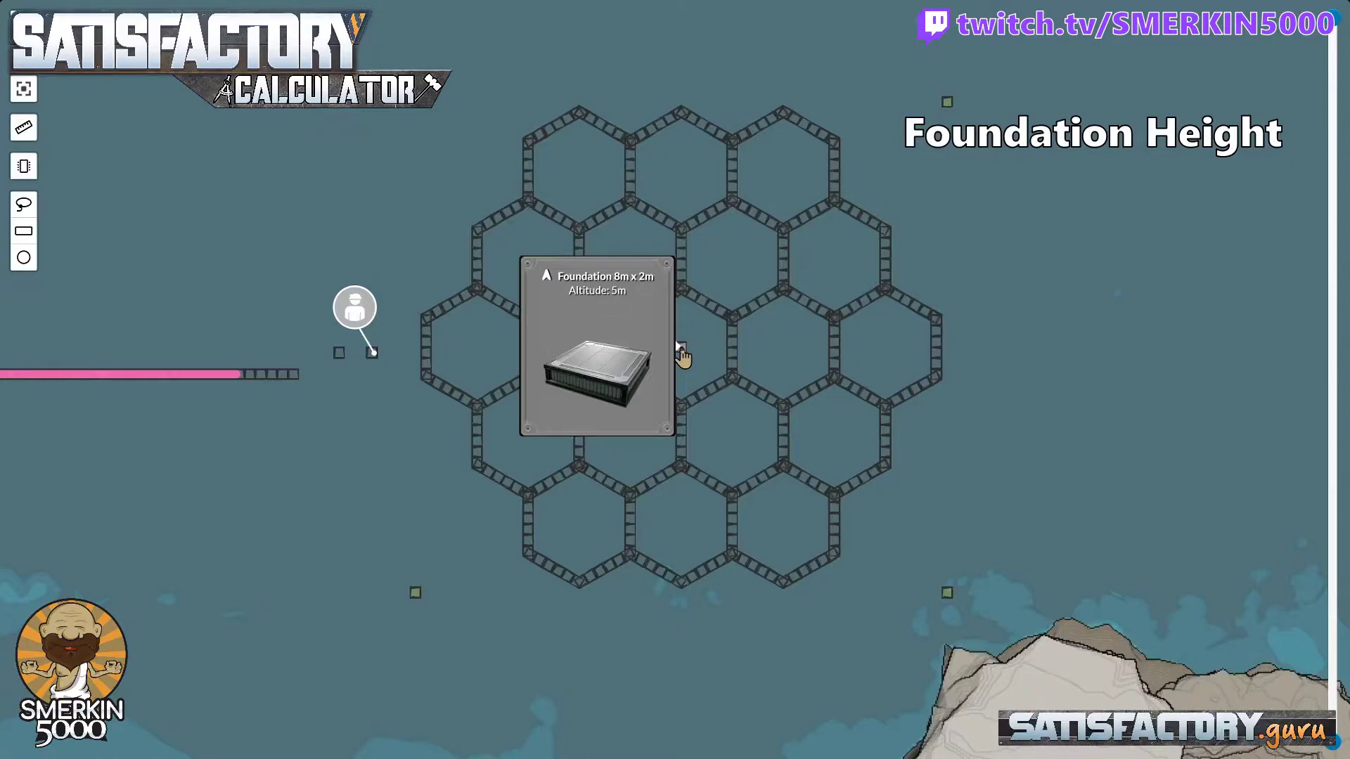
Step: Delete the four corner helper foundations, leaving only the centre one
right_click(419, 113)
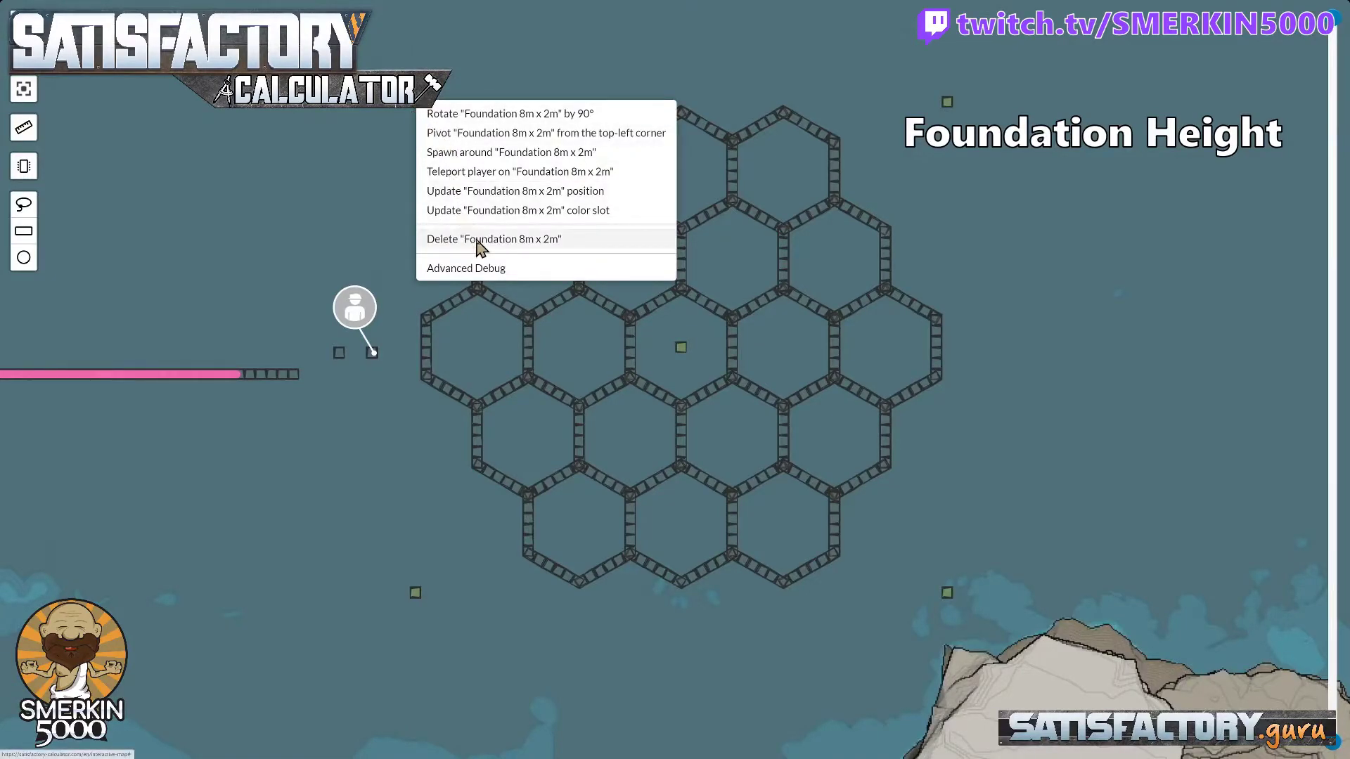
left_click(518, 239)
right_click(943, 107)
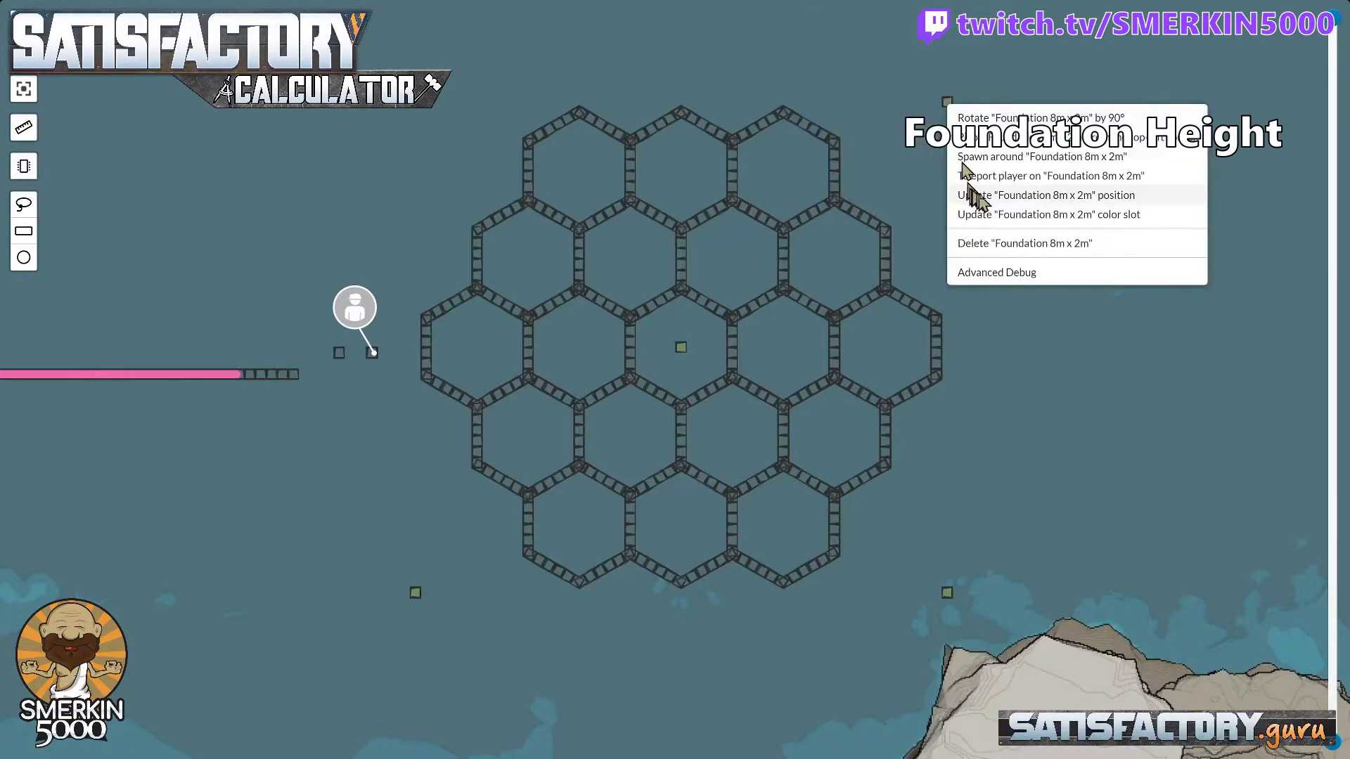
left_click(997, 241)
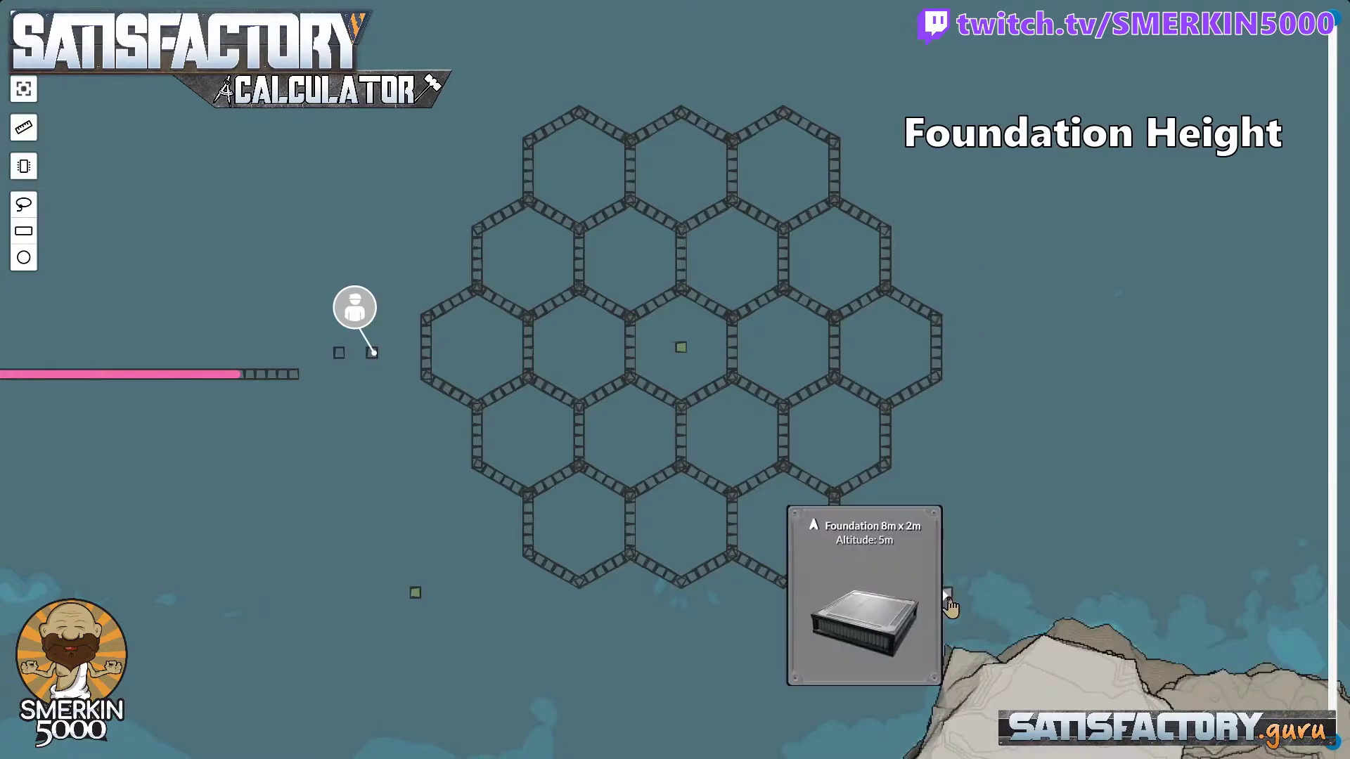
right_click(960, 603)
left_click(993, 557)
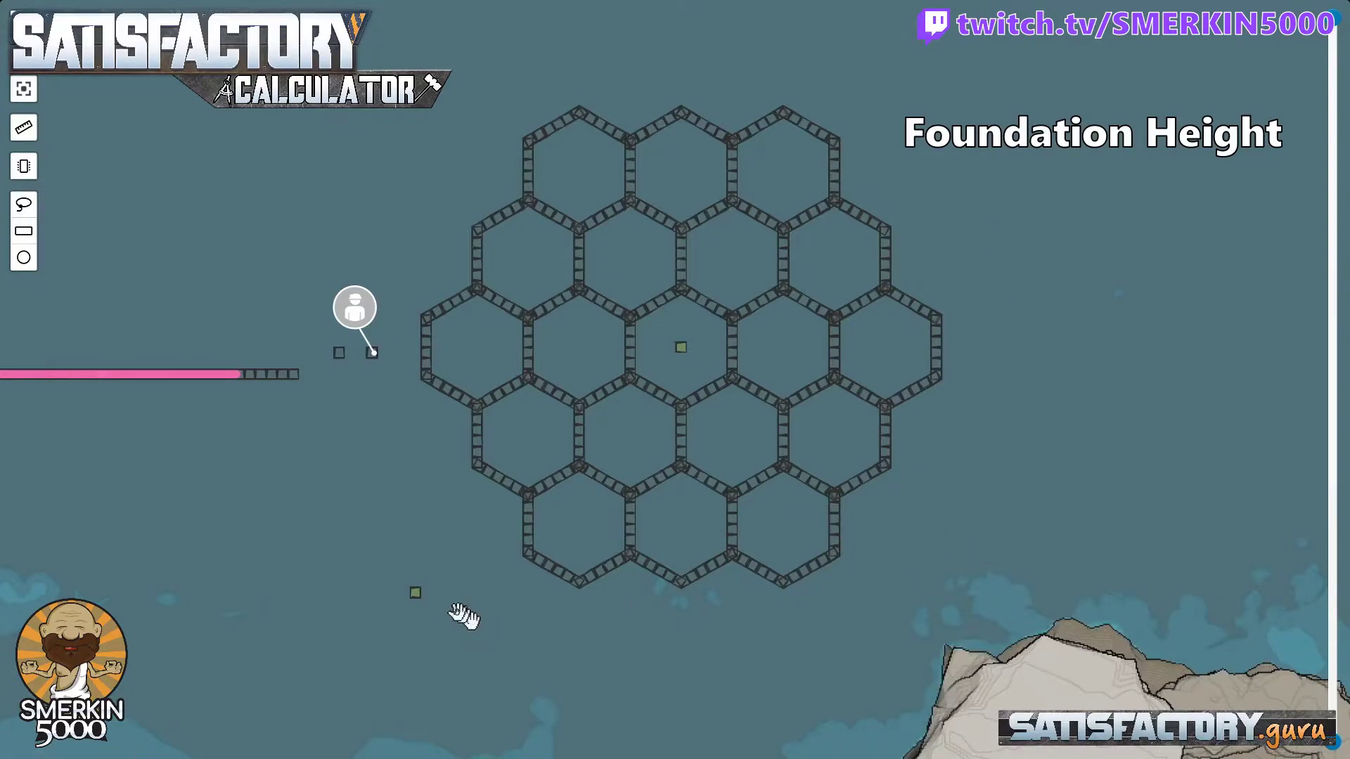
right_click(417, 600)
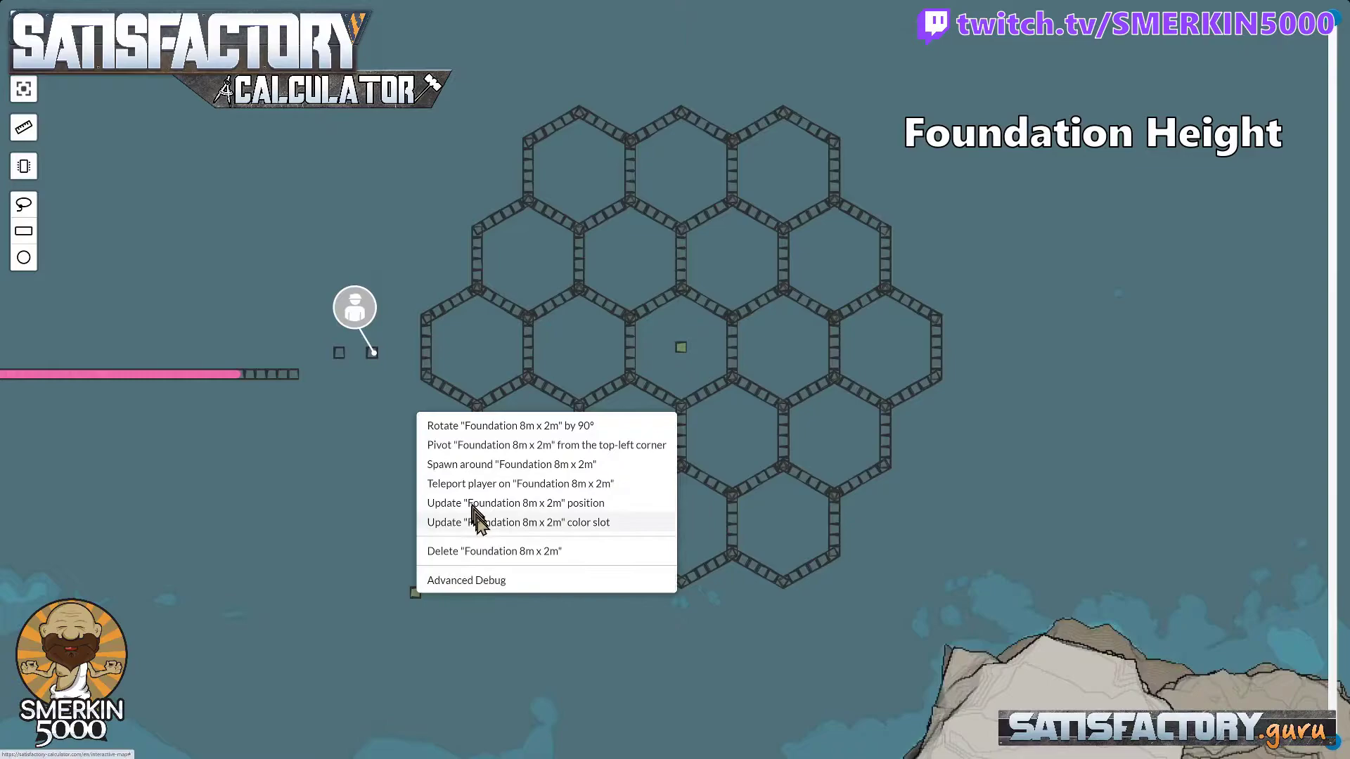
left_click(488, 550)
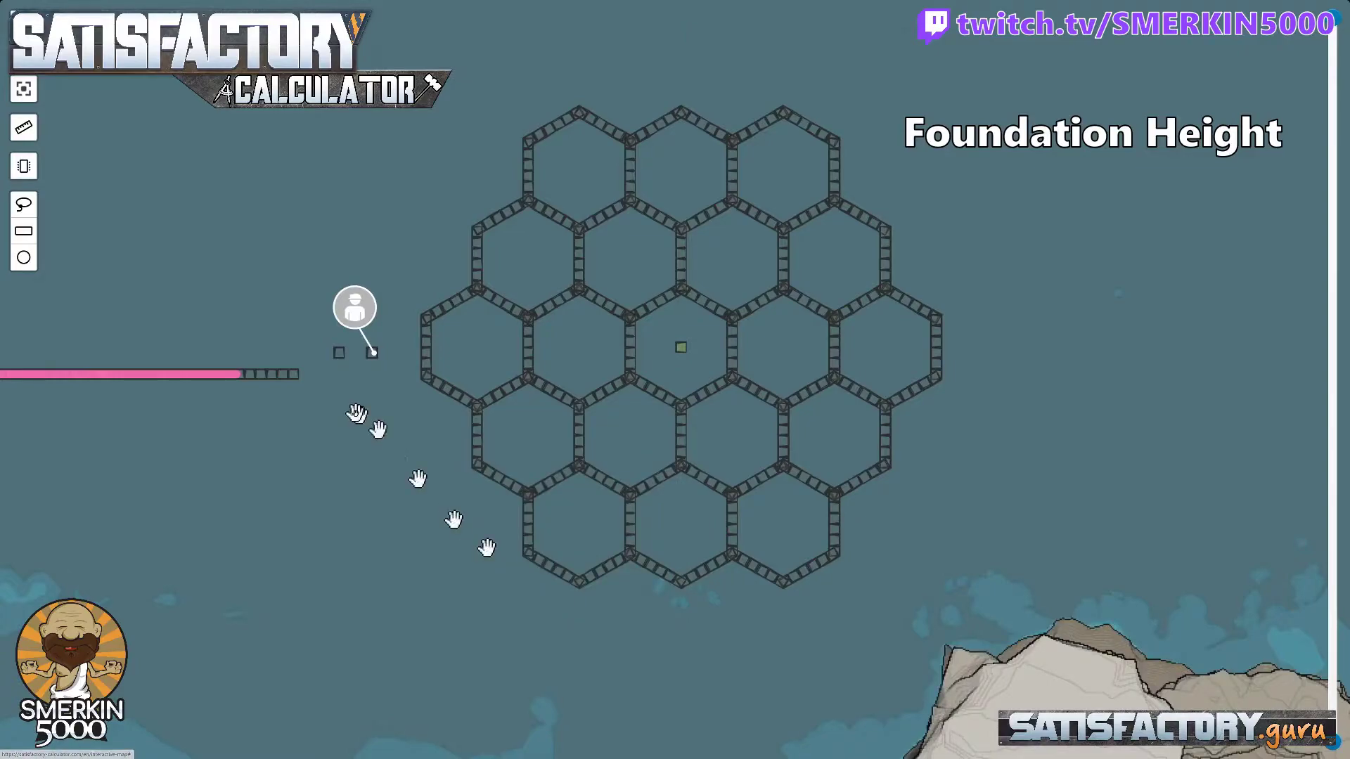
Step: Copy the Z height 3074.923828125 from the position settings of the foundation beside the player
right_click(339, 352)
left_click(342, 360)
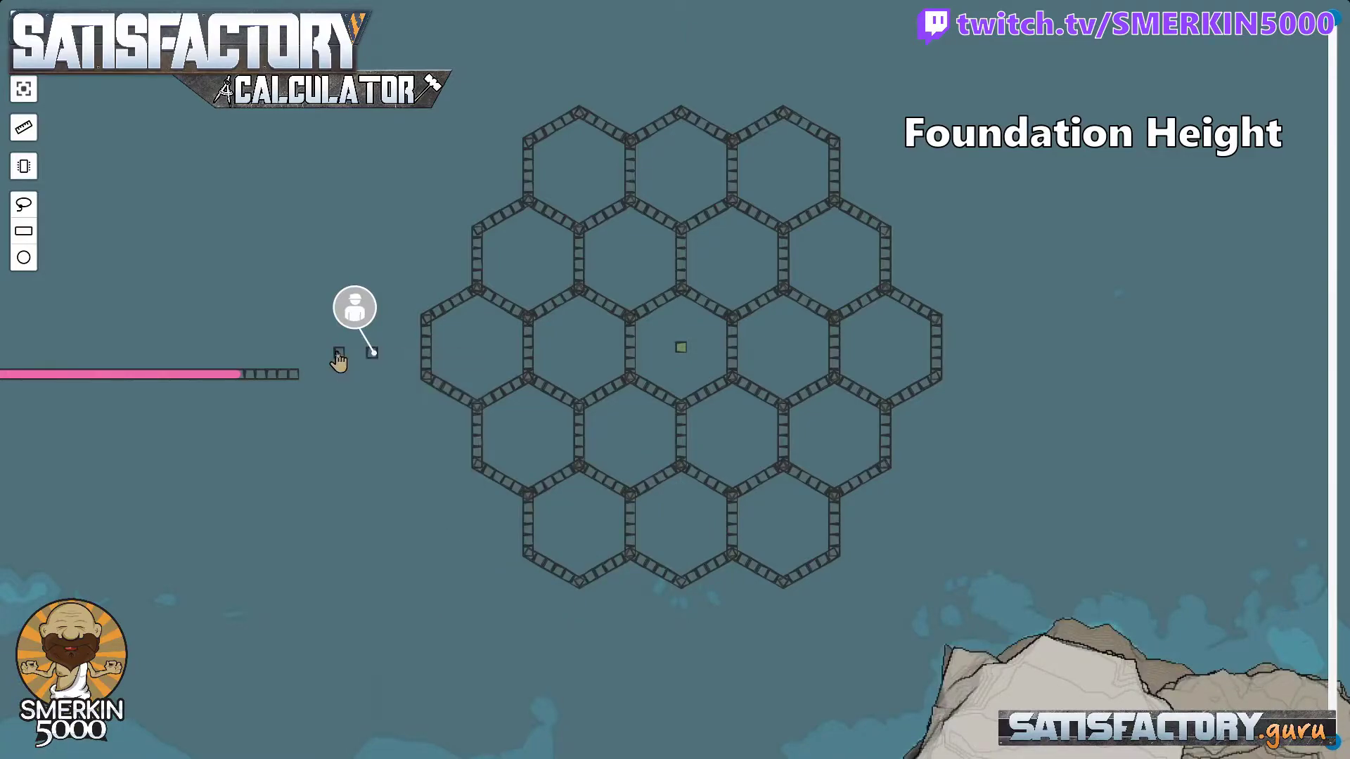
scroll(345, 352, "up", 2)
right_click(339, 354)
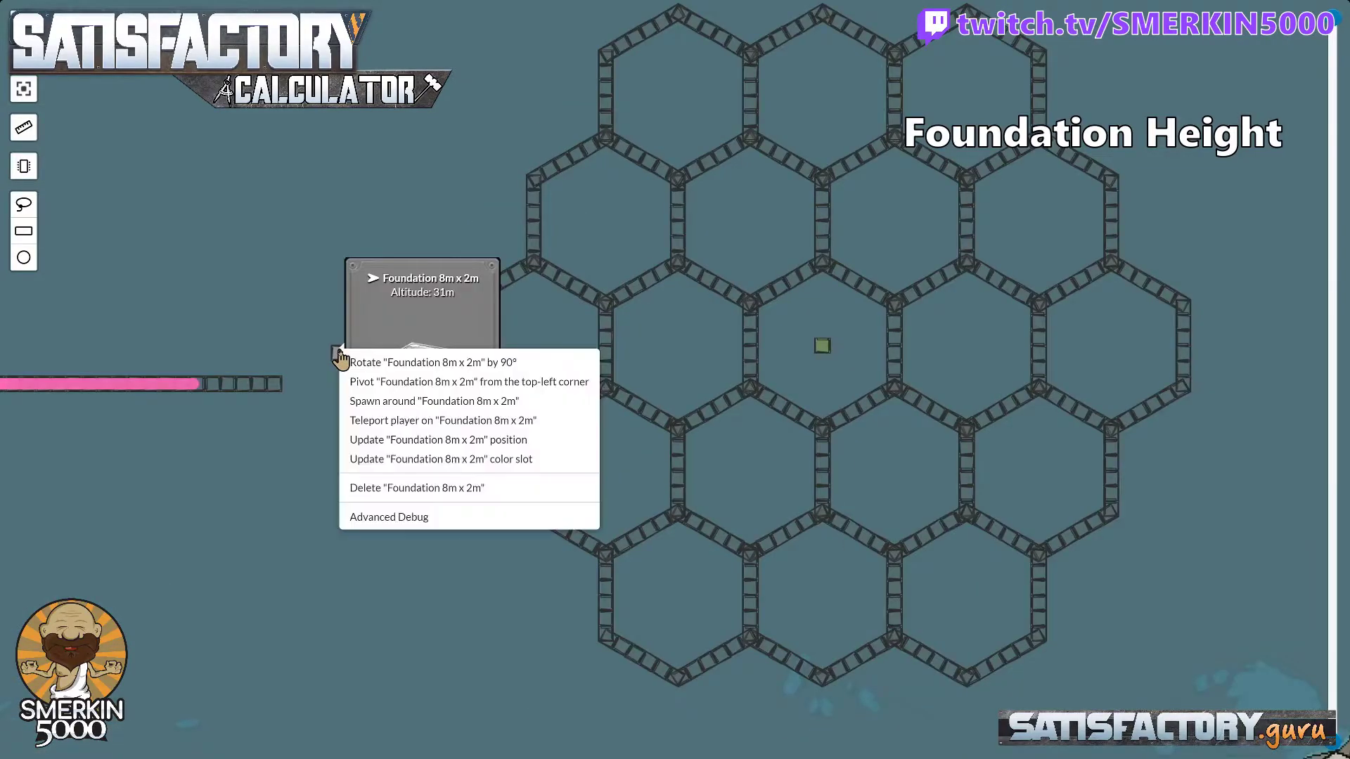
left_click(431, 441)
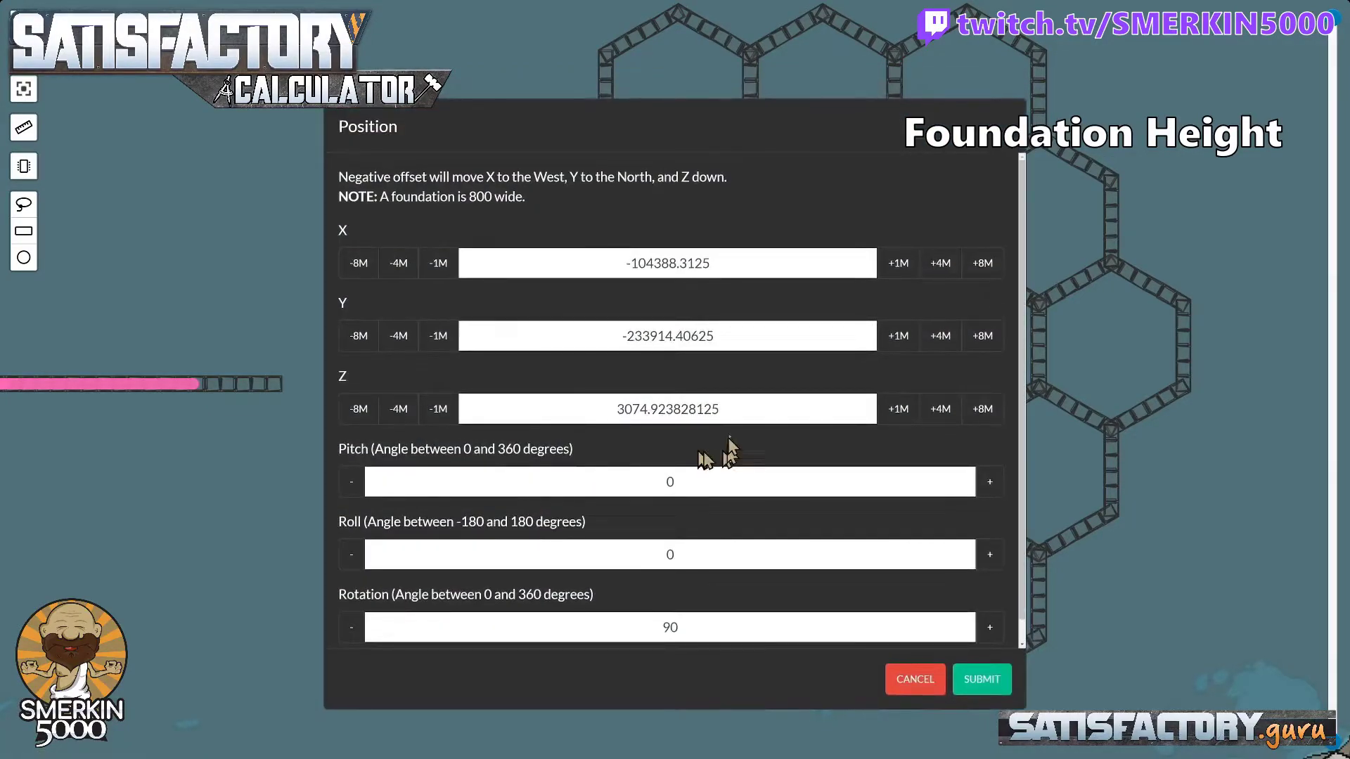
left_click(741, 415)
double_click(741, 415)
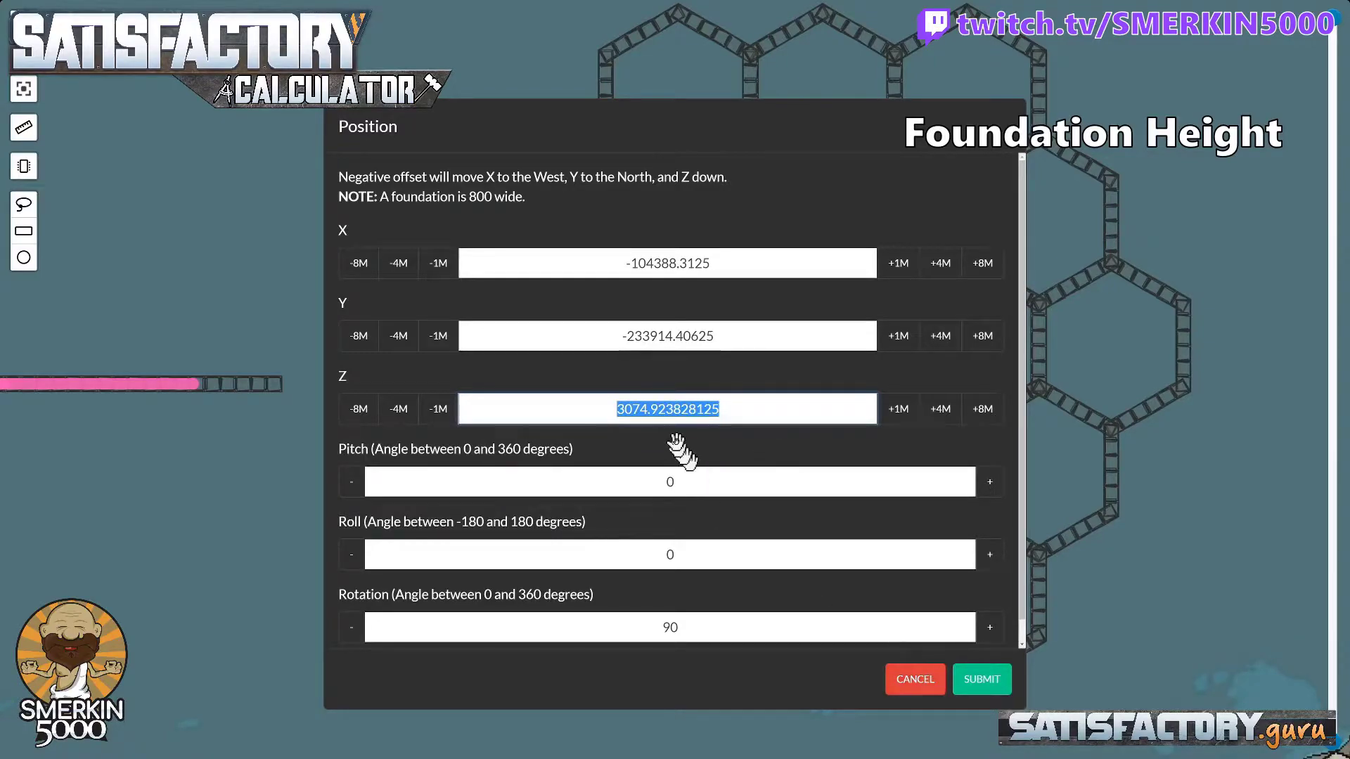
right_click(672, 415)
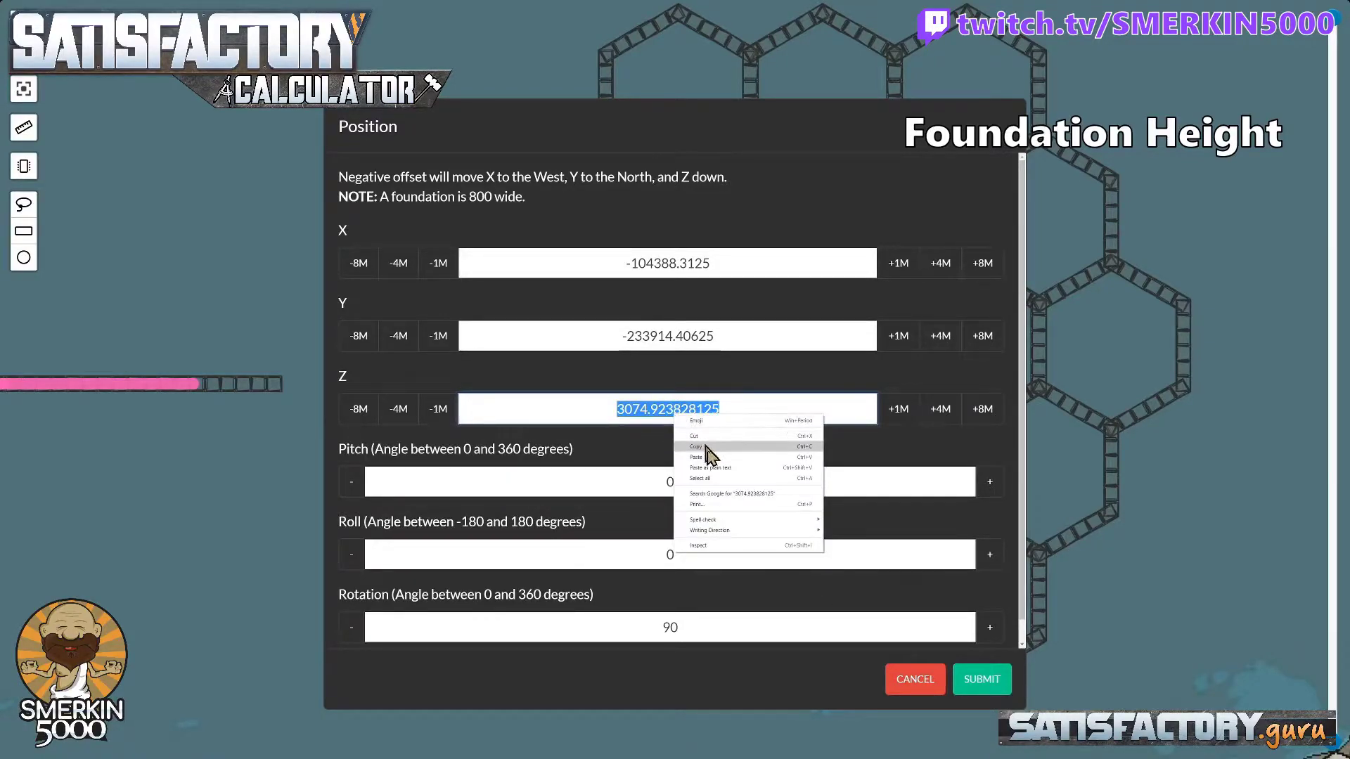
left_click(707, 453)
left_click(914, 679)
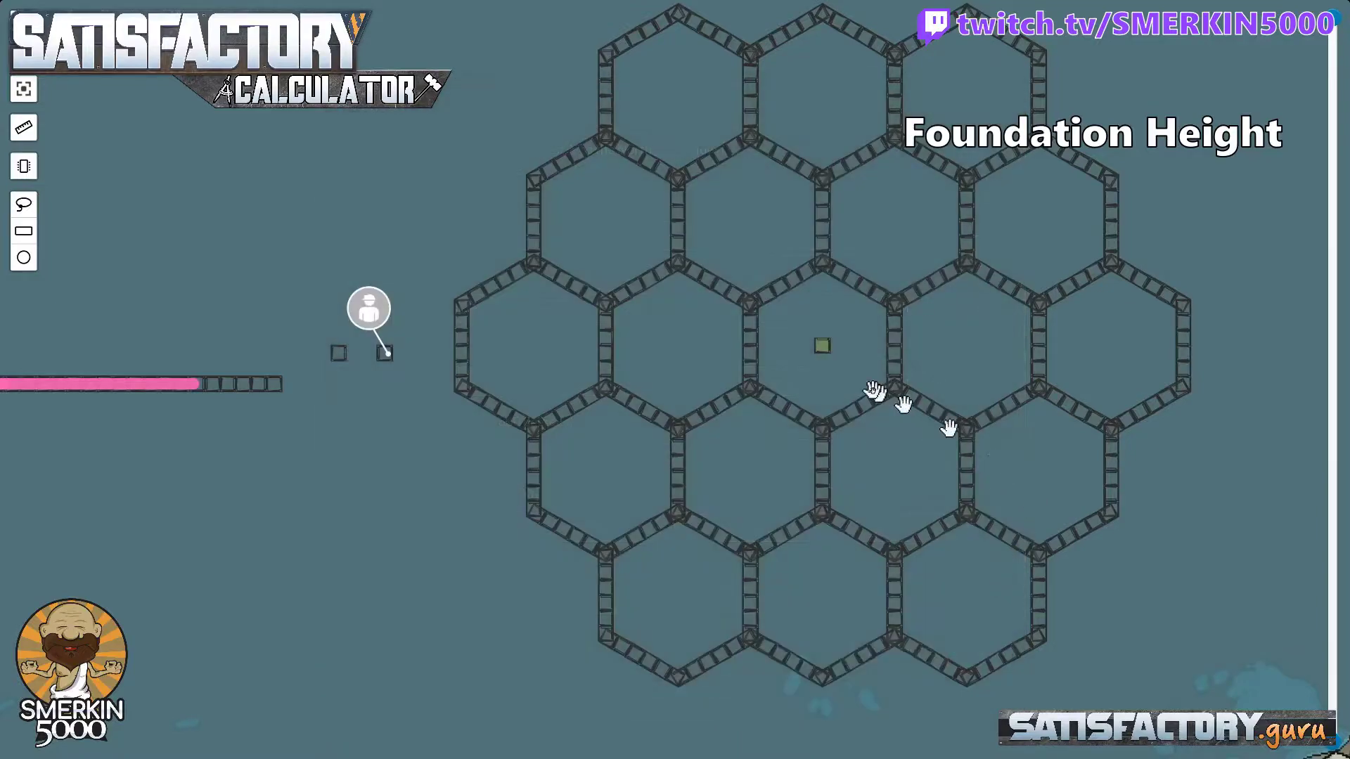
Step: Replace the centre helper's Z value 474.923828125 with the pasted 3074.923828125 and submit
right_click(821, 348)
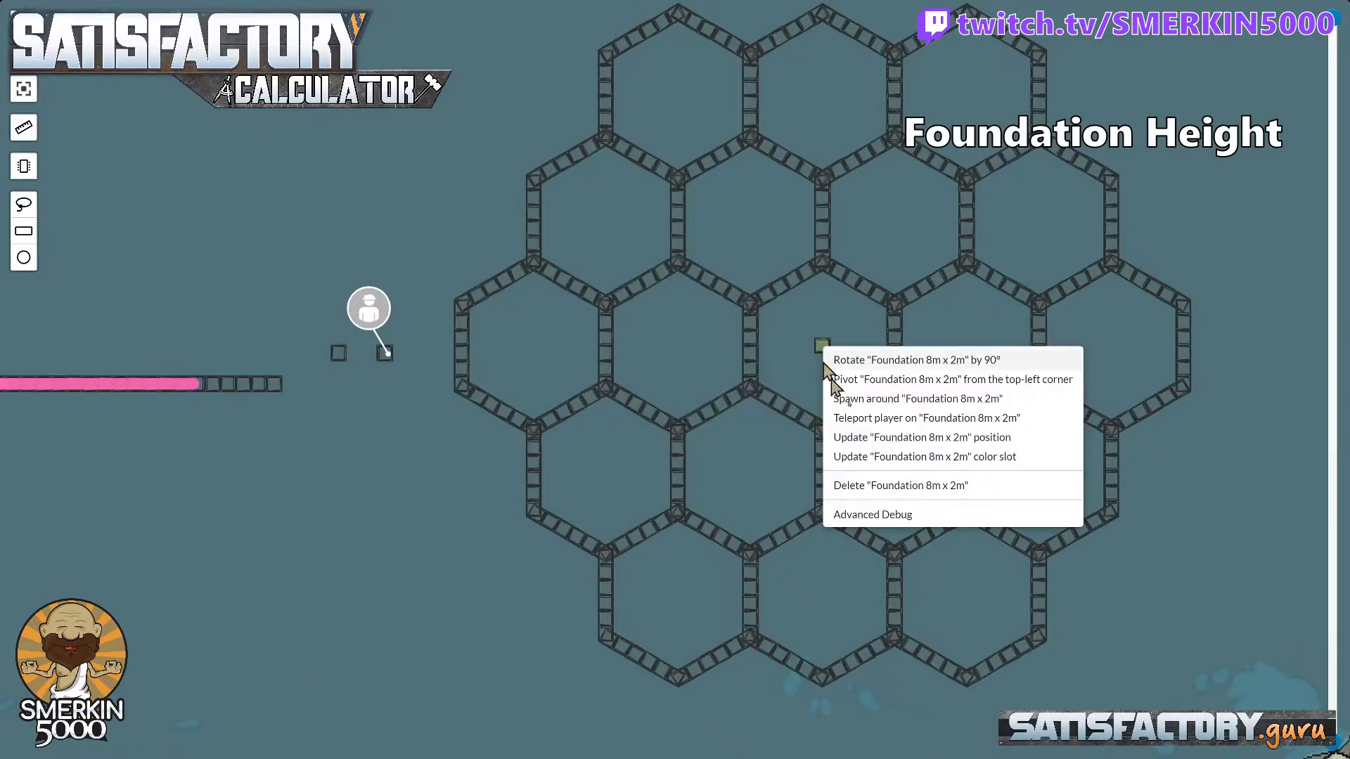
left_click(888, 442)
left_click(665, 415)
double_click(666, 419)
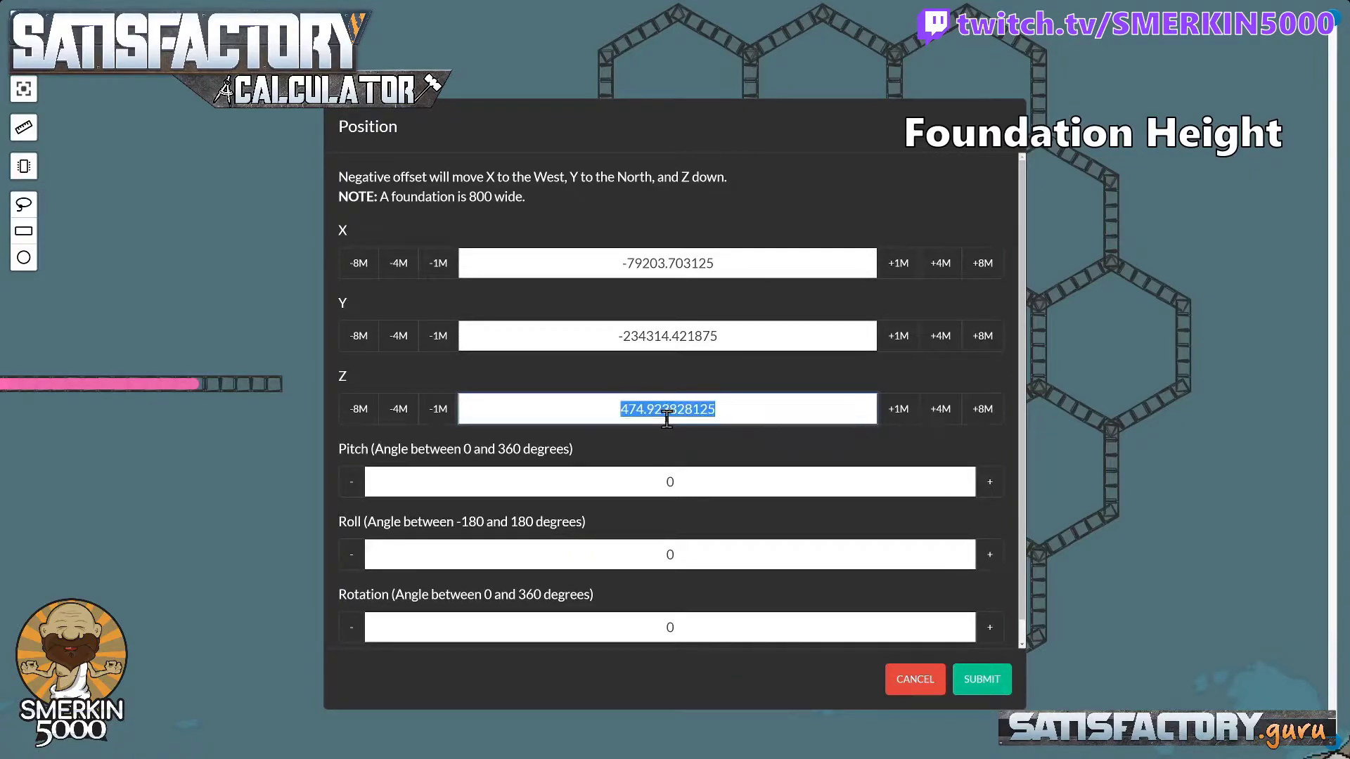
right_click(666, 419)
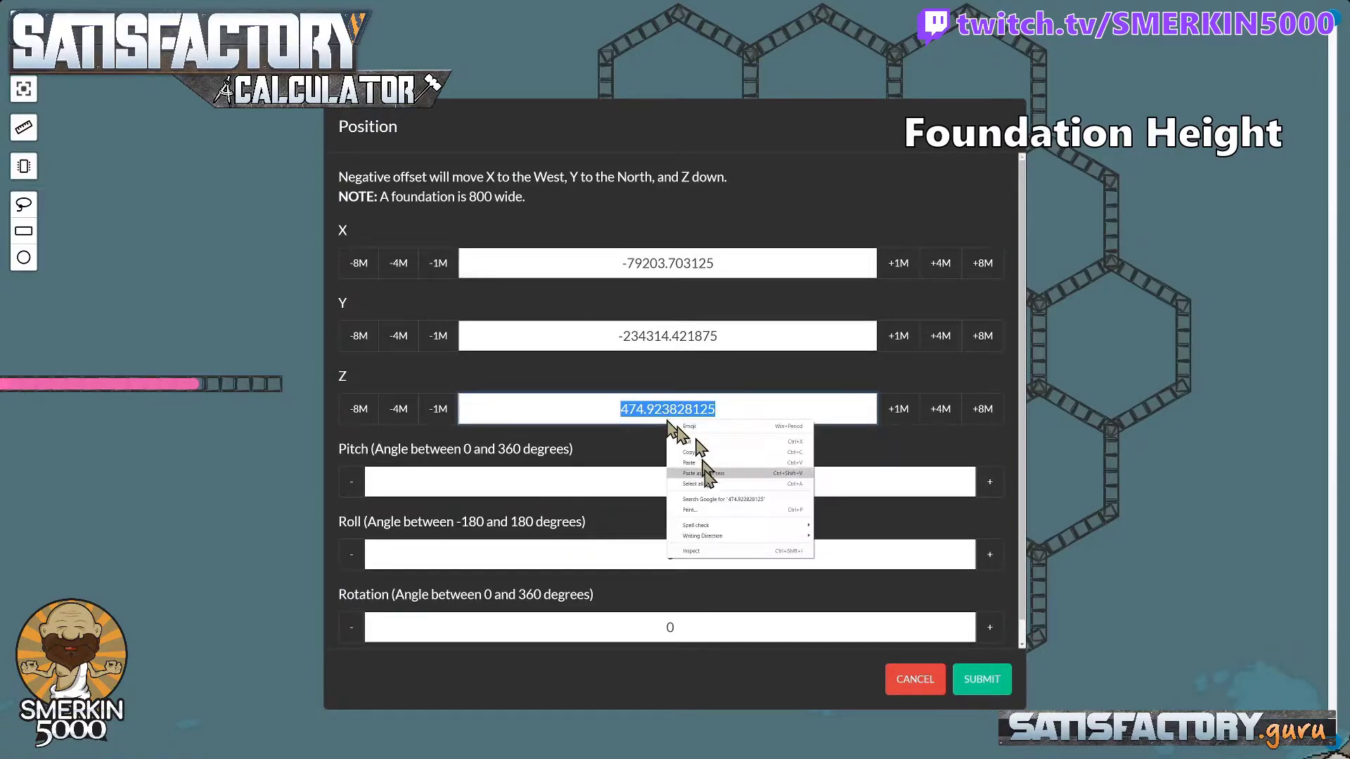
left_click(708, 461)
left_click(982, 679)
scroll(1228, 567, "down", 3)
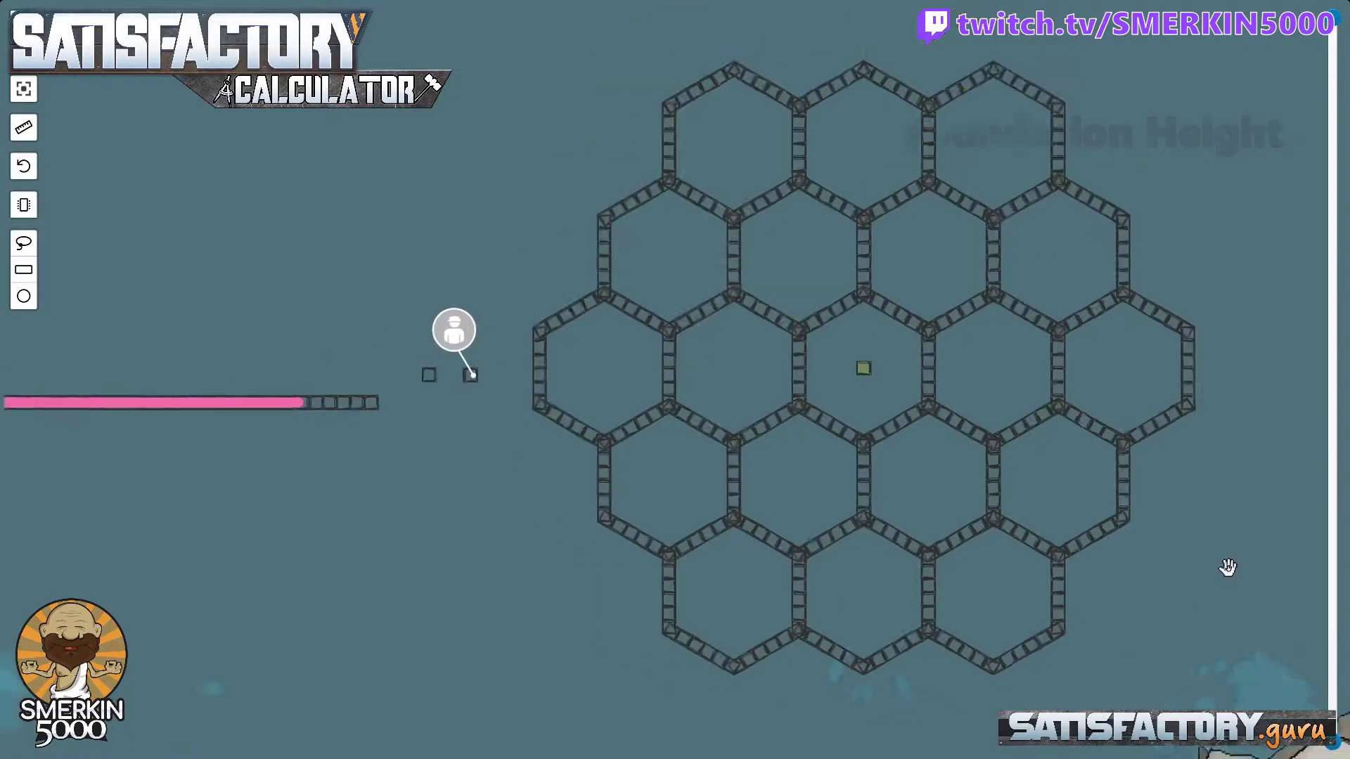
left_click_drag(1228, 567, 1049, 577)
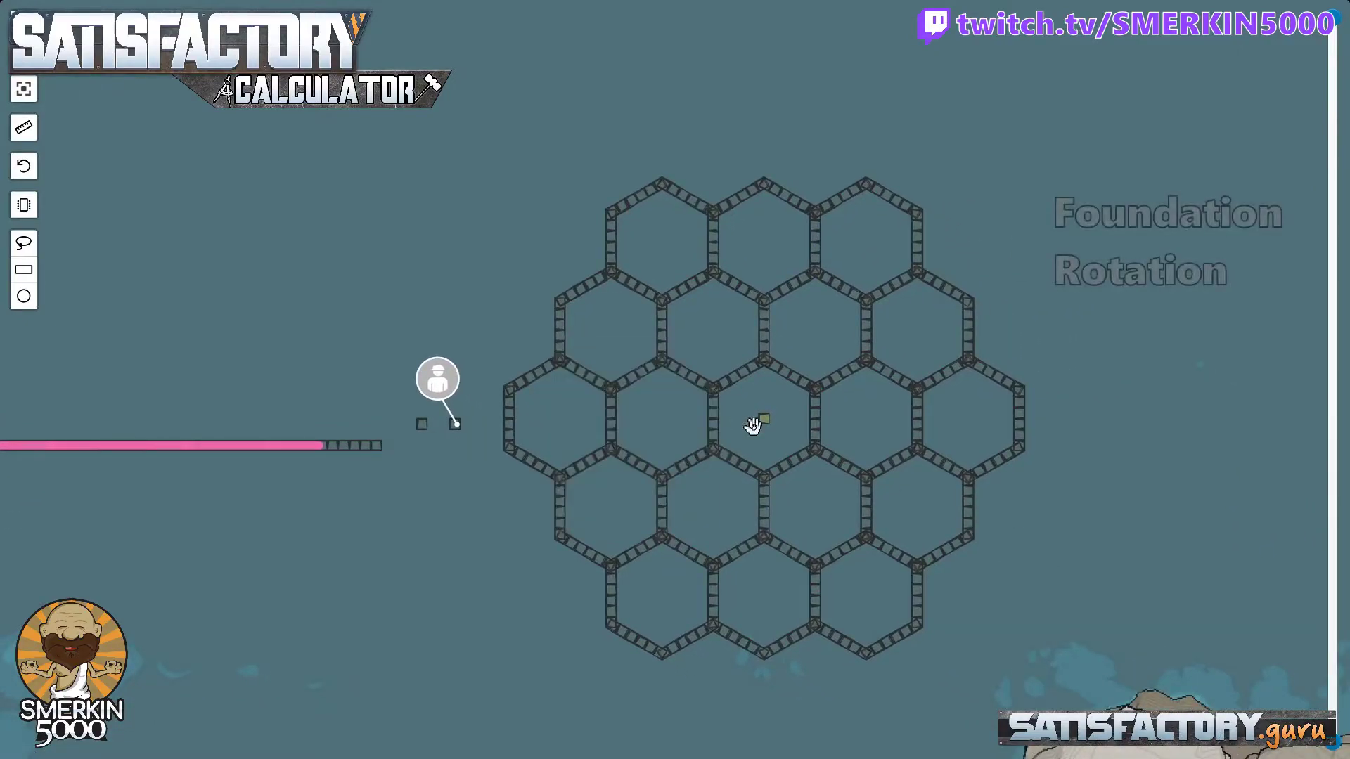
mouse_move(766, 426)
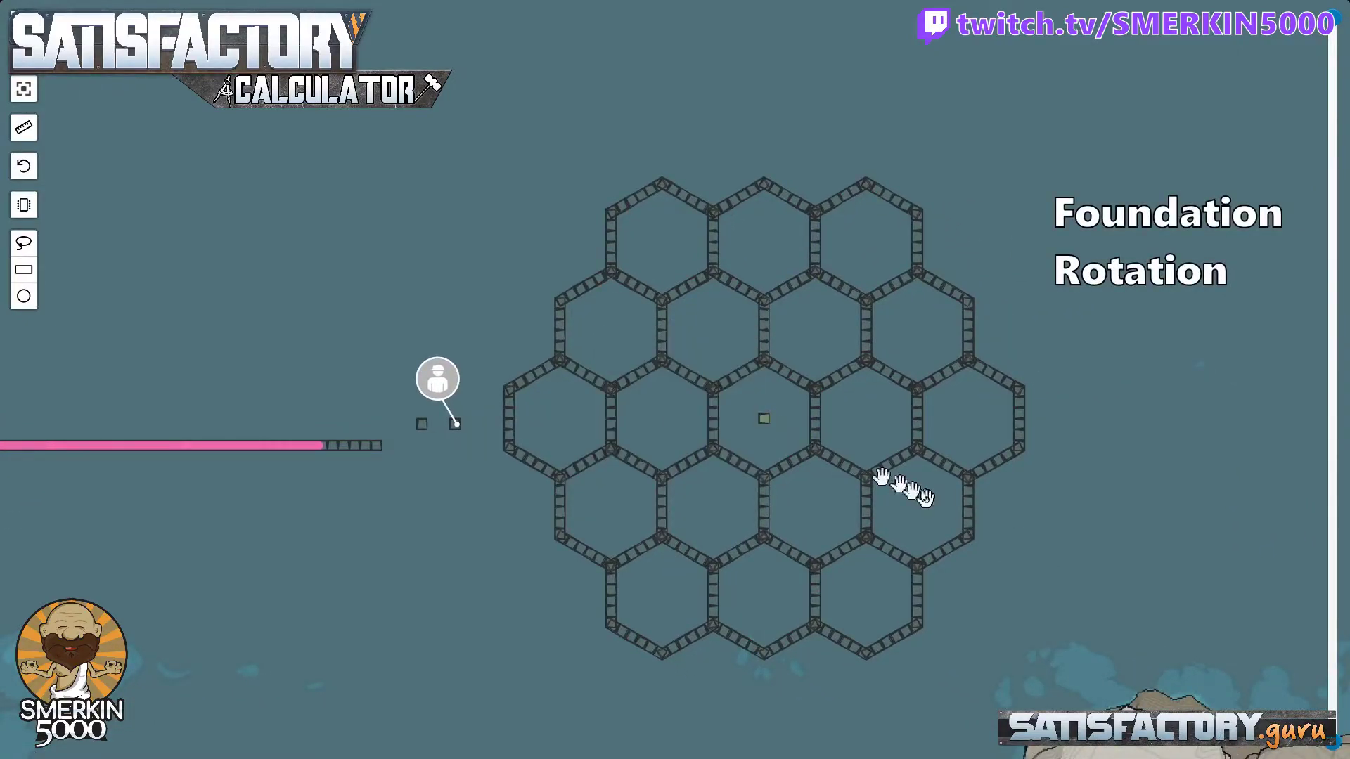
mouse_move(950, 499)
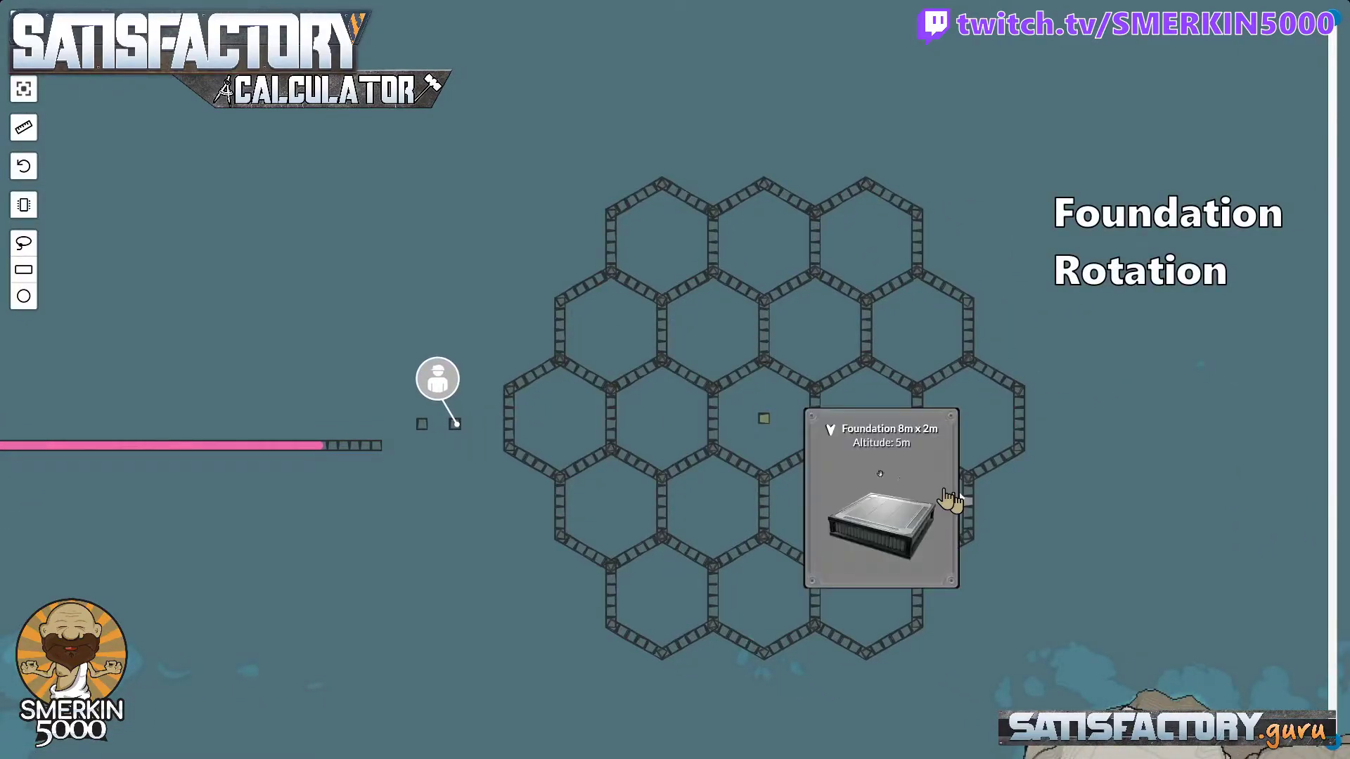
right_click(762, 422)
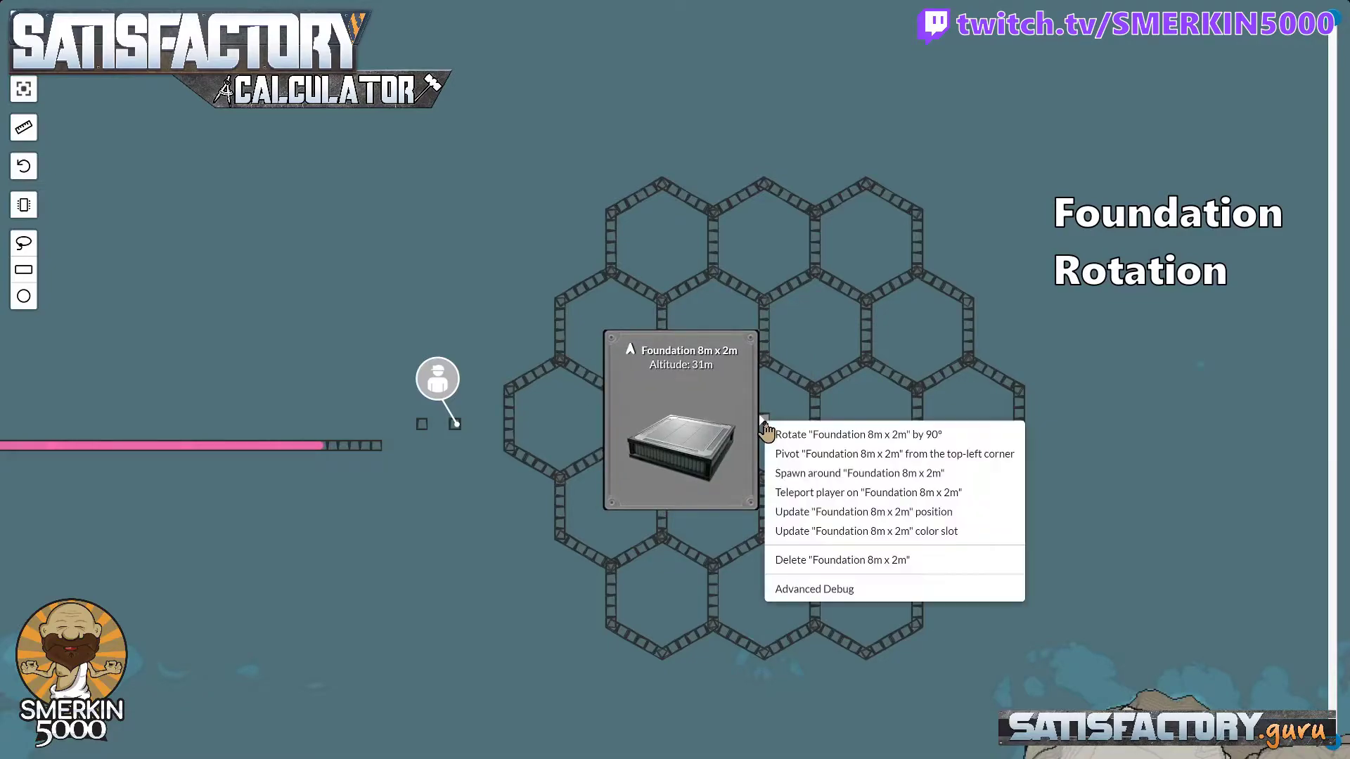
left_click(834, 512)
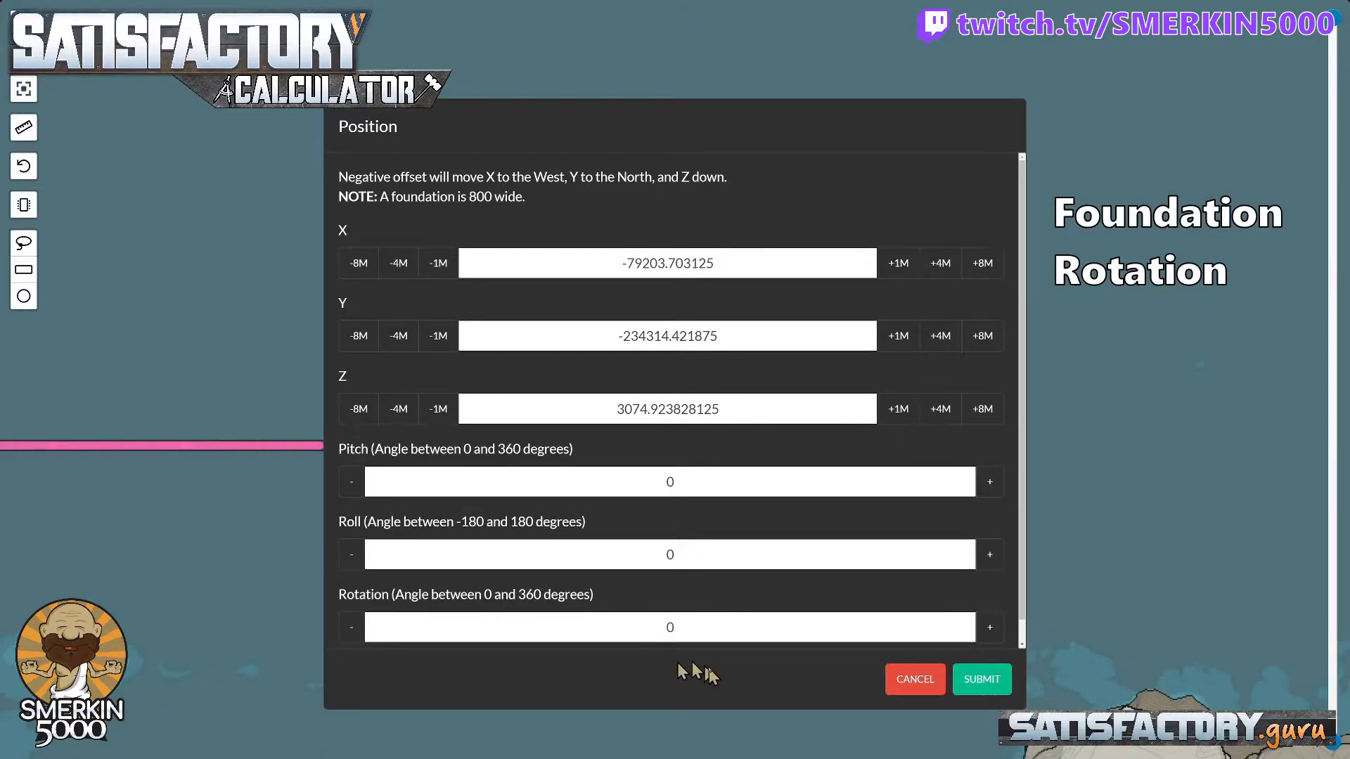
left_click(915, 680)
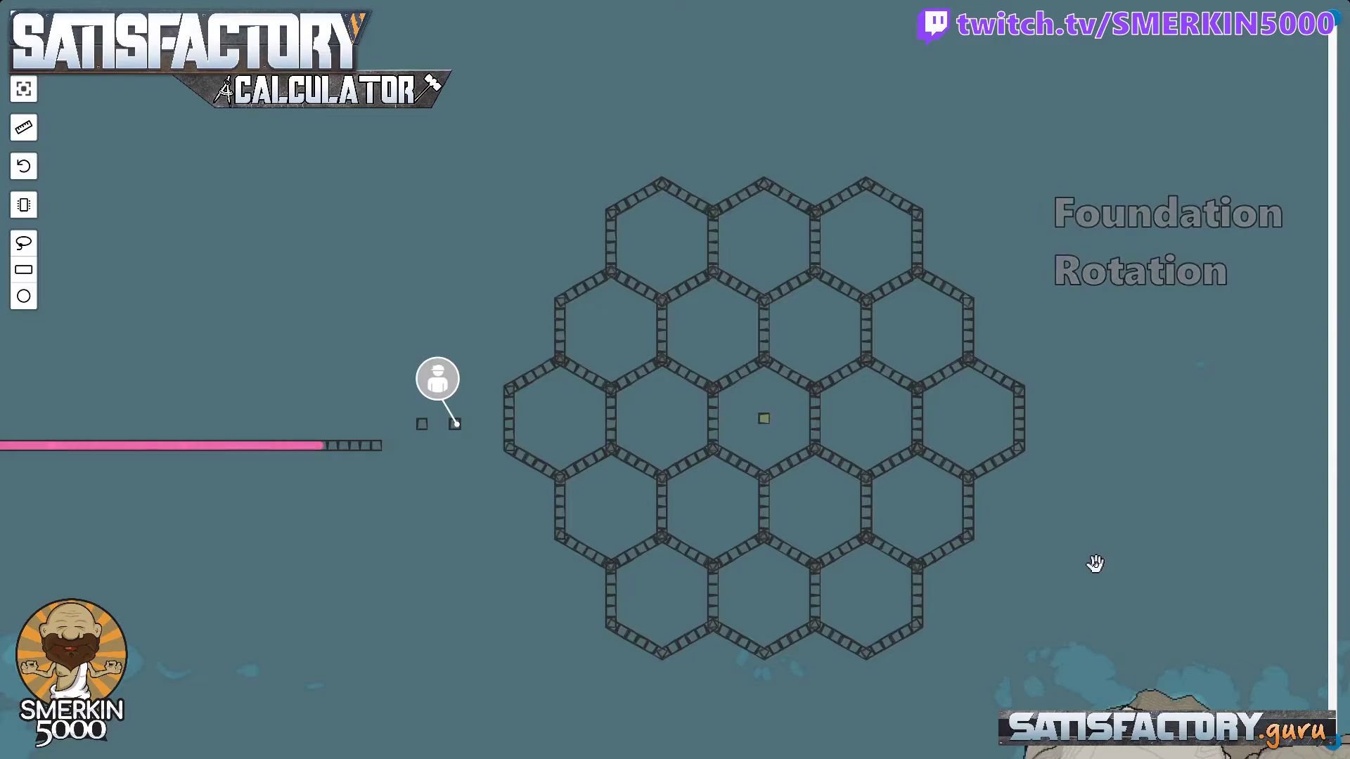
Step: Turn off the Player Position marker and return the map to fullscreen
mouse_move(765, 422)
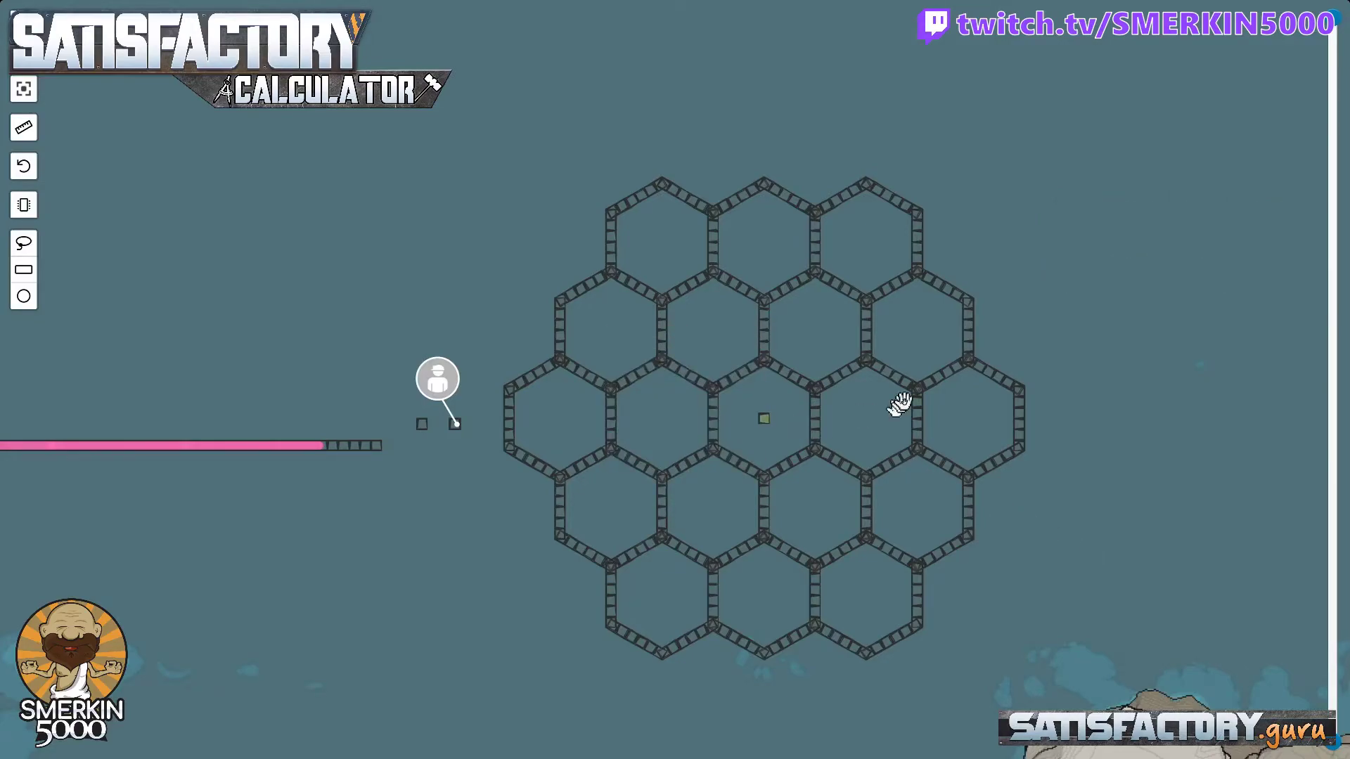
mouse_move(893, 383)
left_click(23, 90)
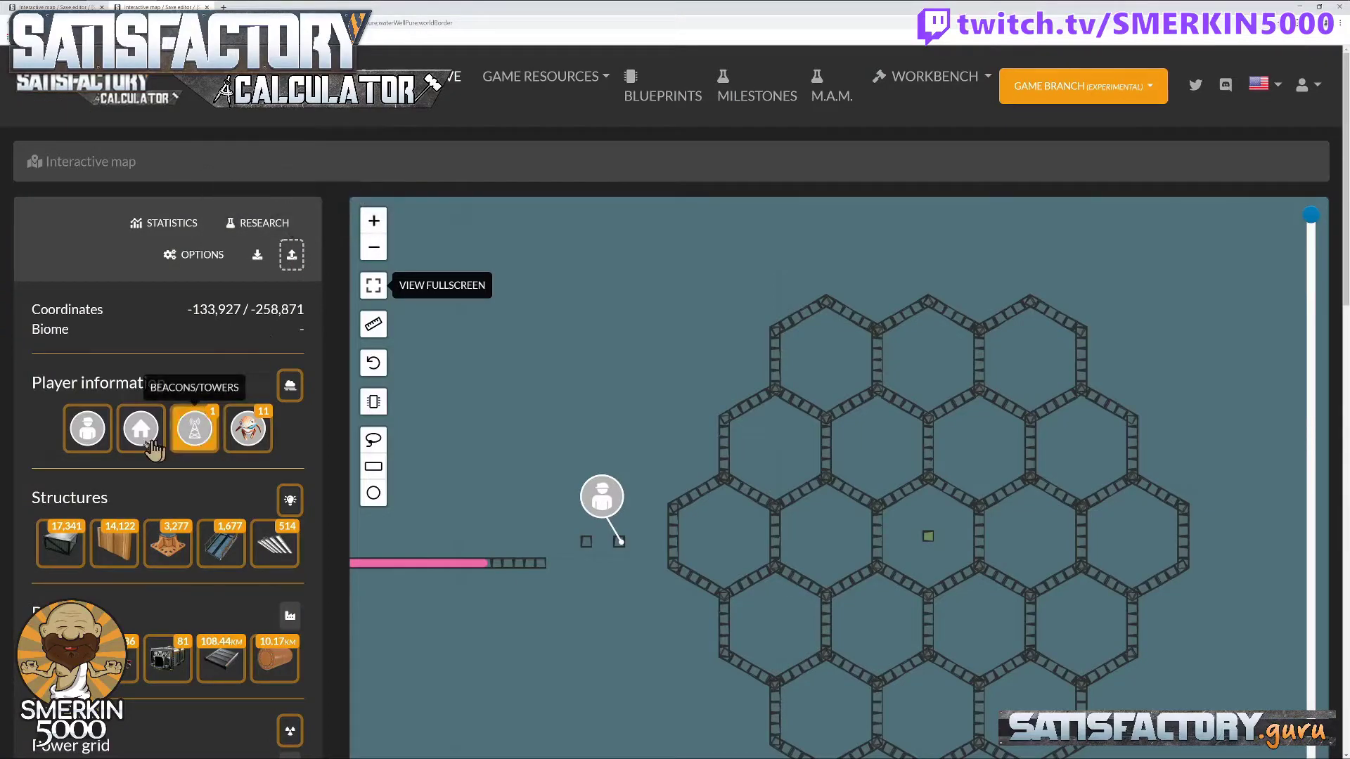
left_click(87, 429)
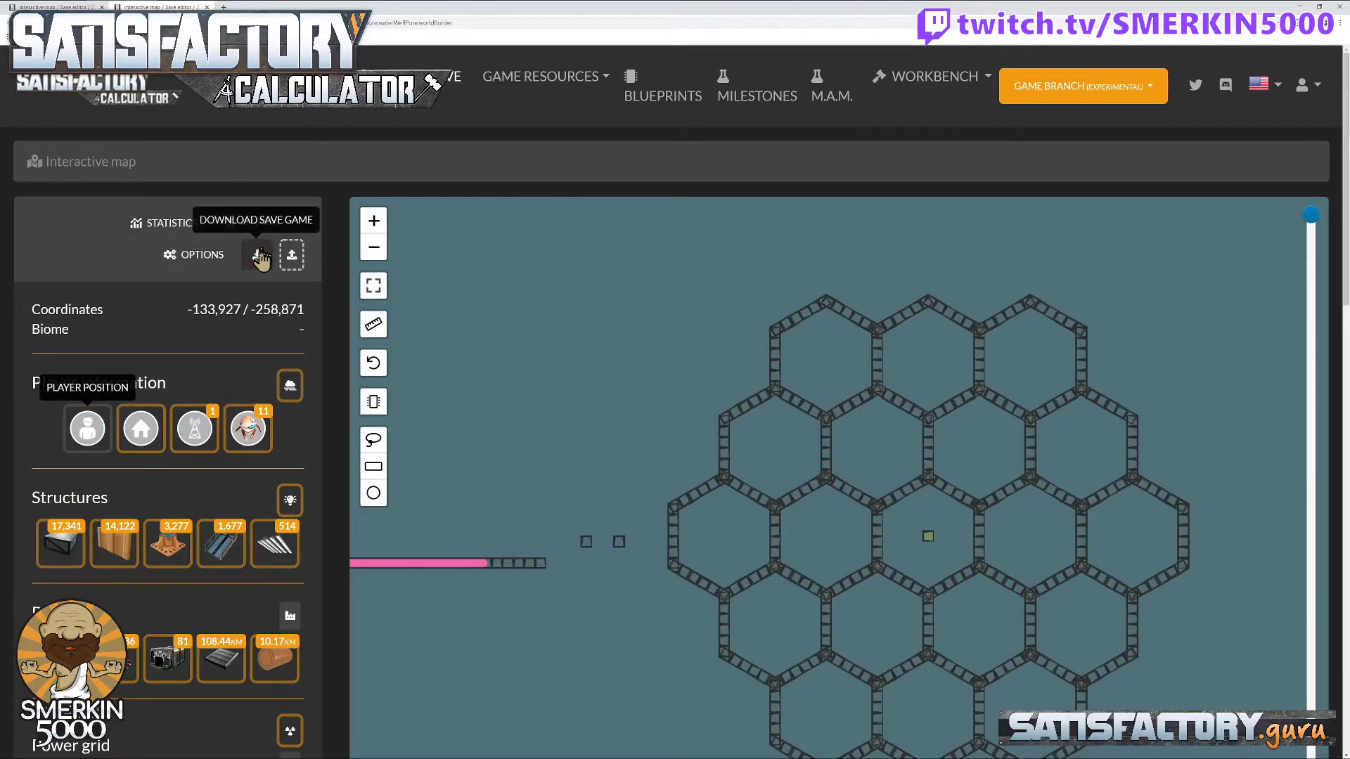
left_click(373, 285)
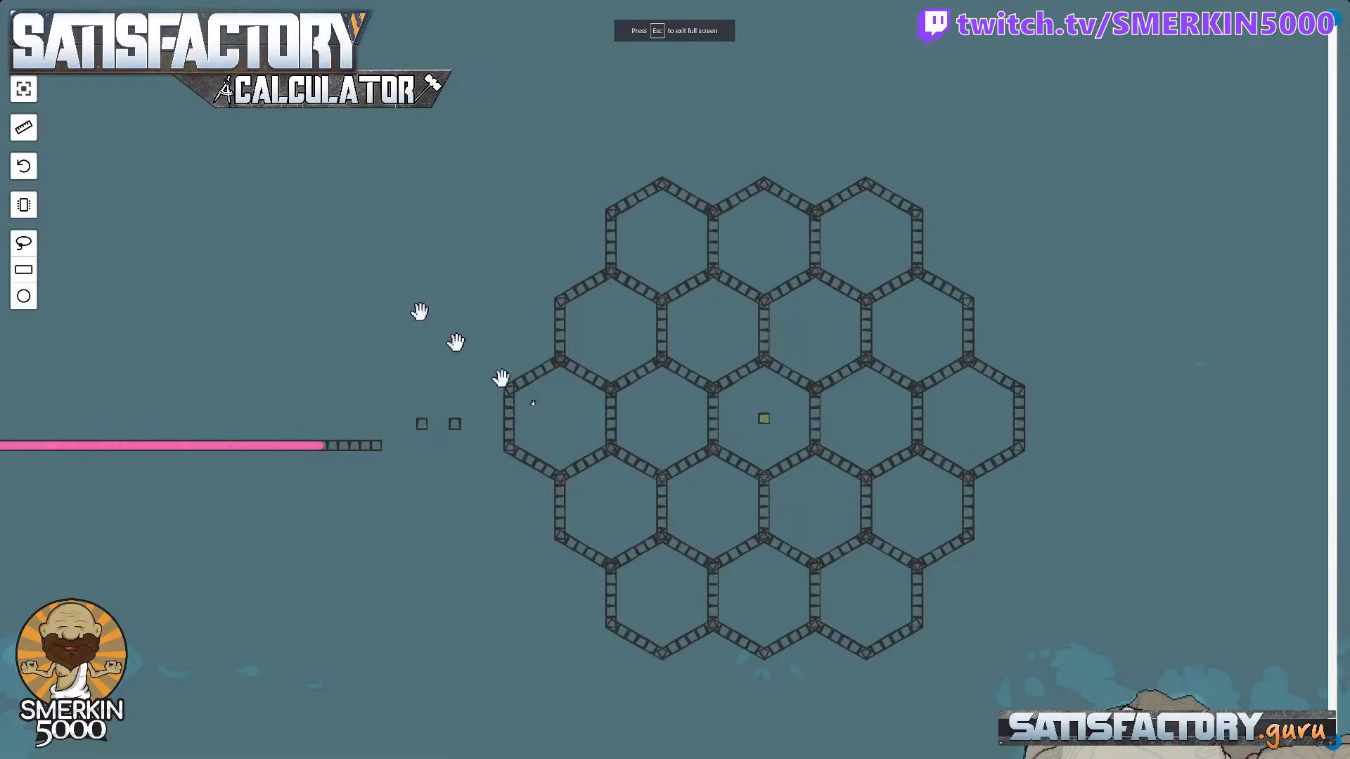
mouse_move(426, 437)
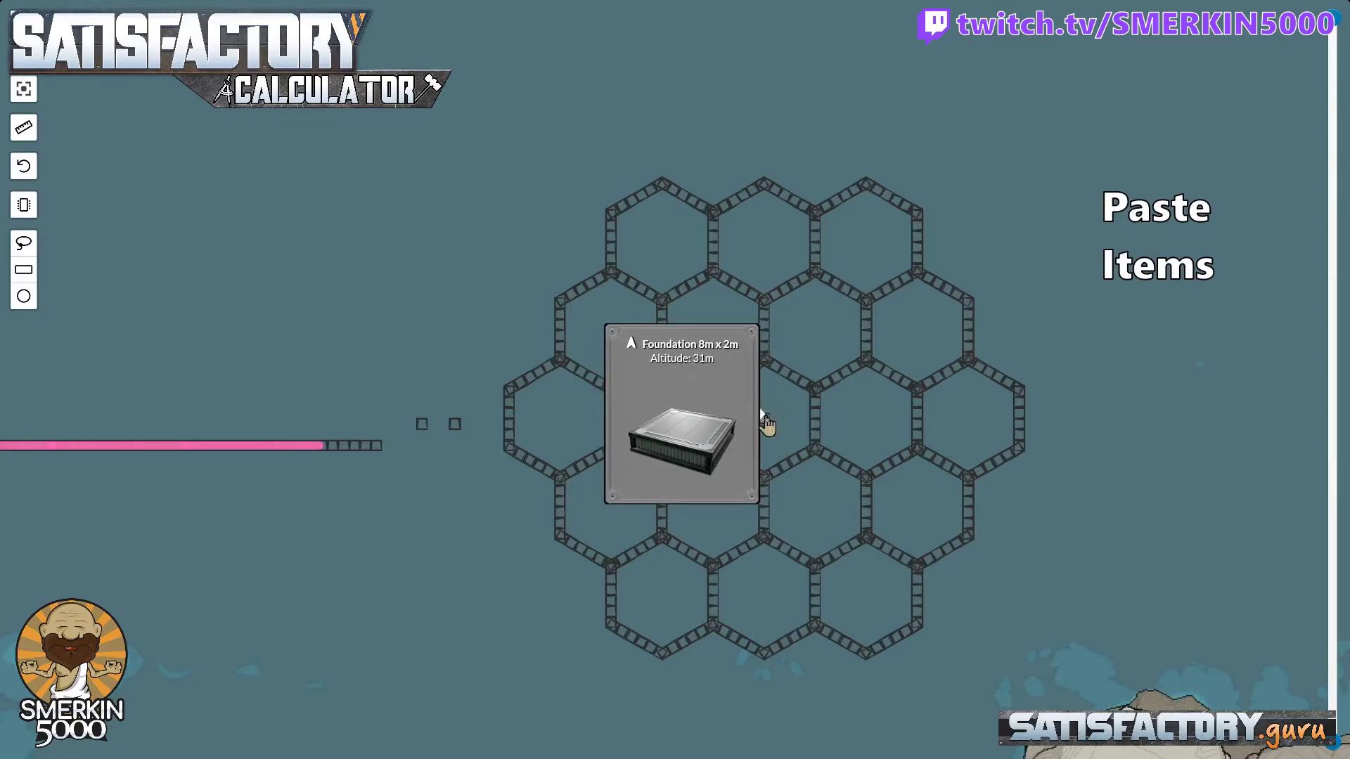
Step: Spawn the 432 copied items around the helper foundation with zero X, Y and Z offsets
right_click(762, 416)
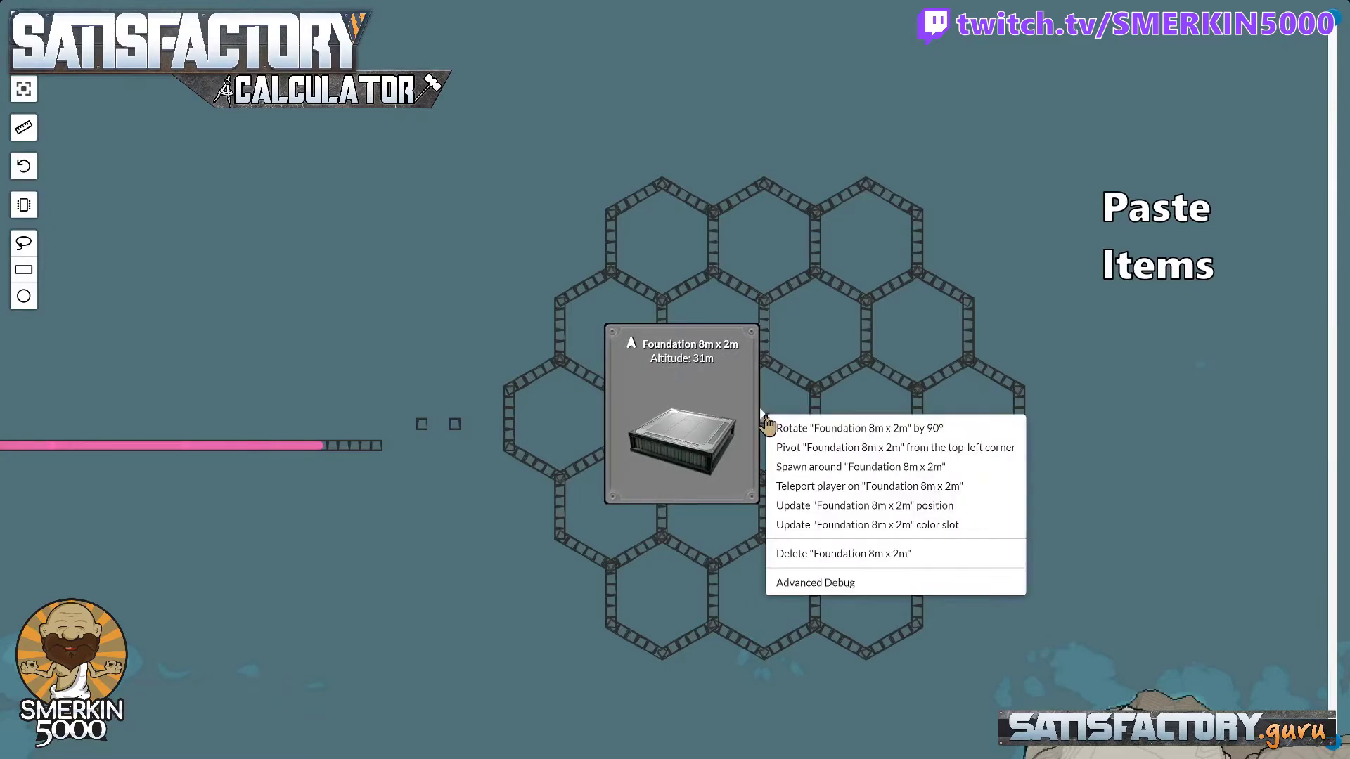
left_click(810, 467)
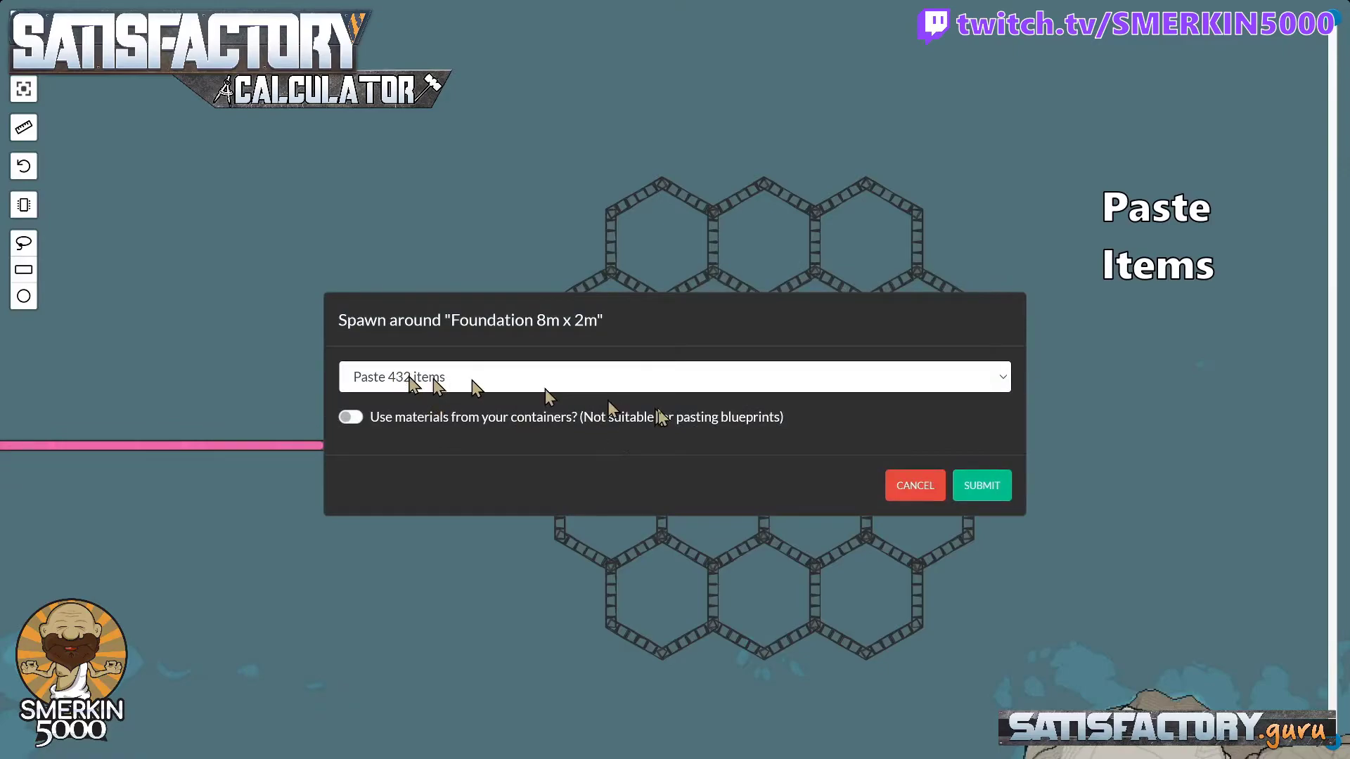
left_click(997, 491)
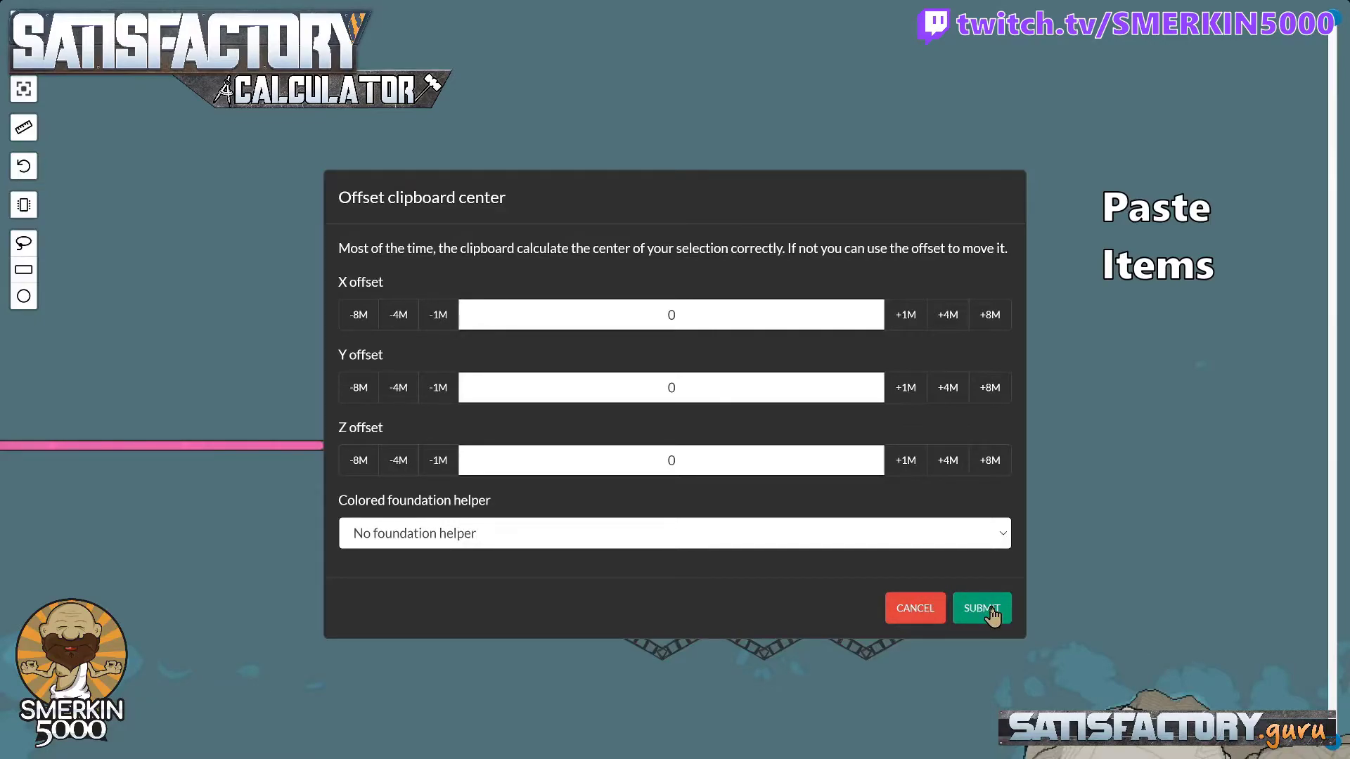
left_click(988, 610)
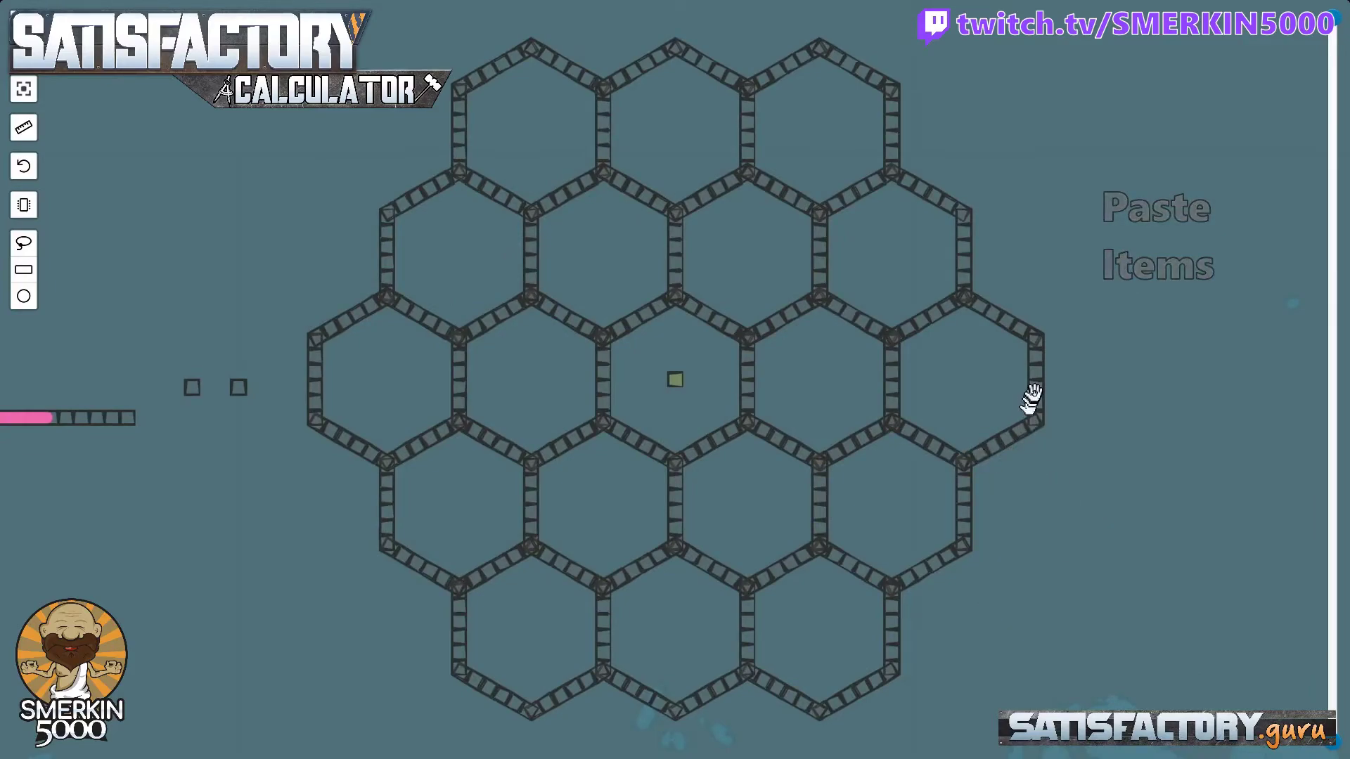
mouse_move(1034, 389)
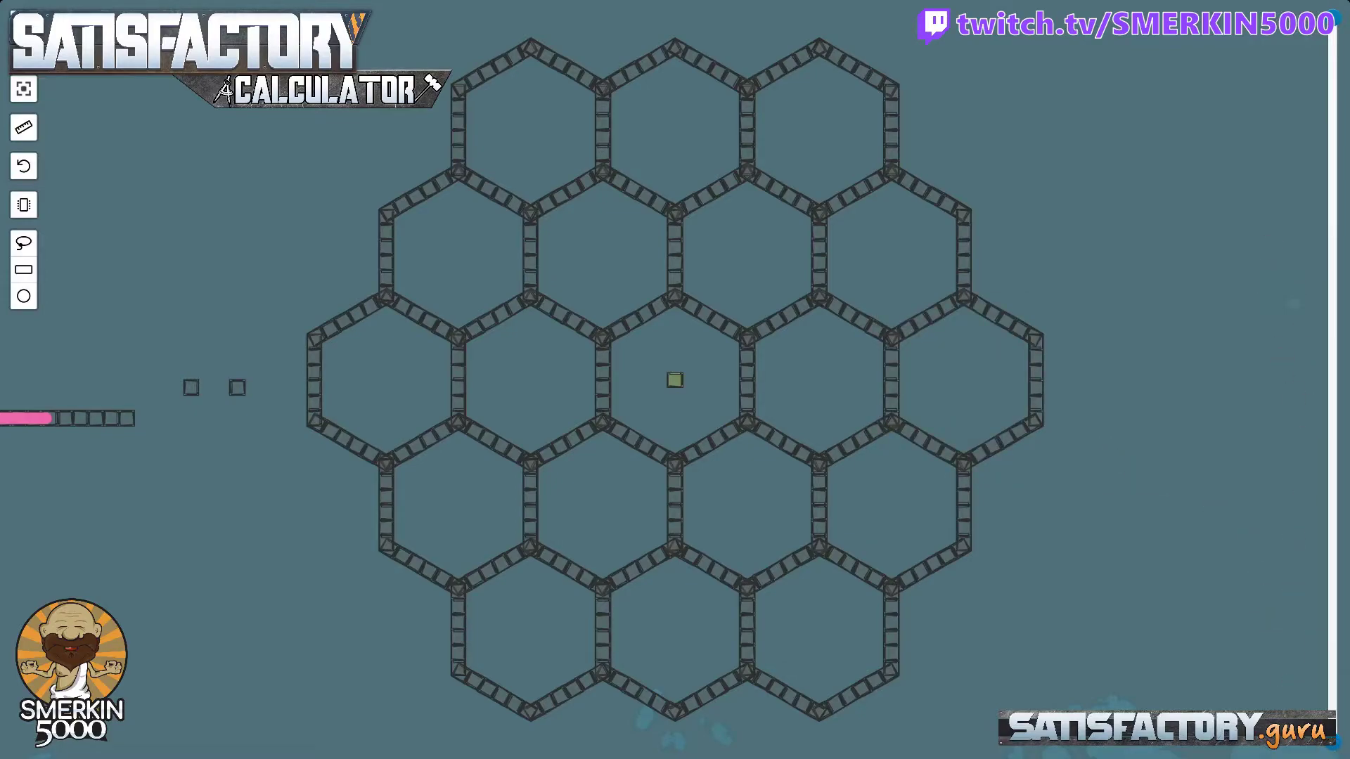
left_click_drag(1334, 712, 1333, 633)
mouse_move(1325, 637)
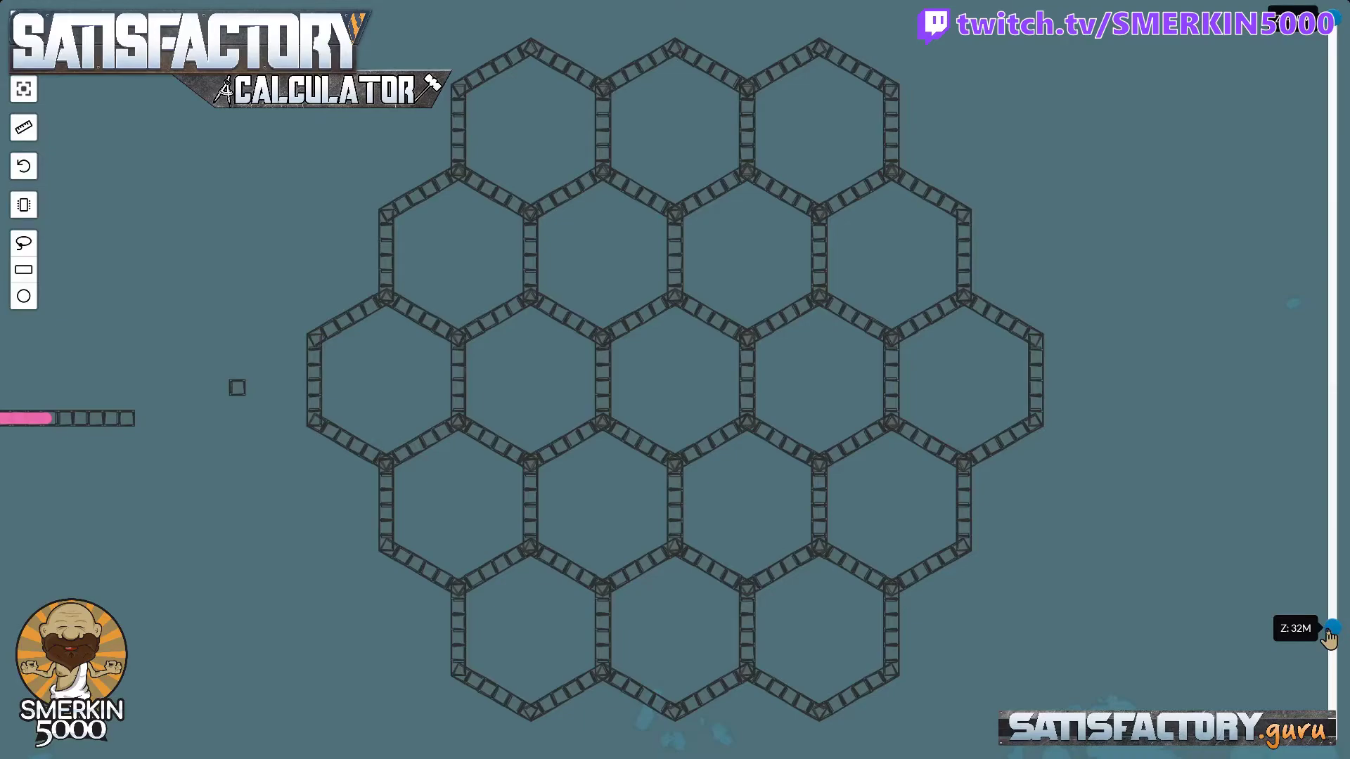
mouse_move(750, 380)
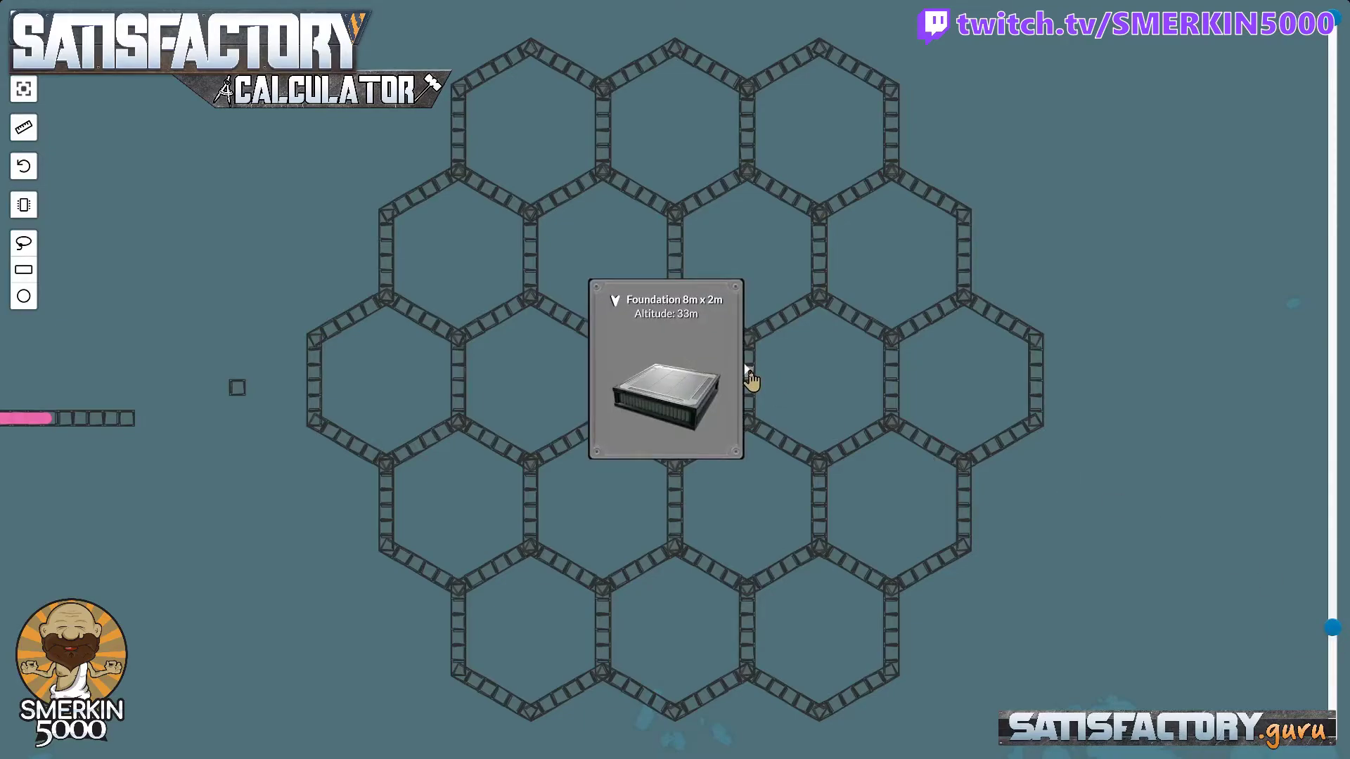
mouse_move(234, 396)
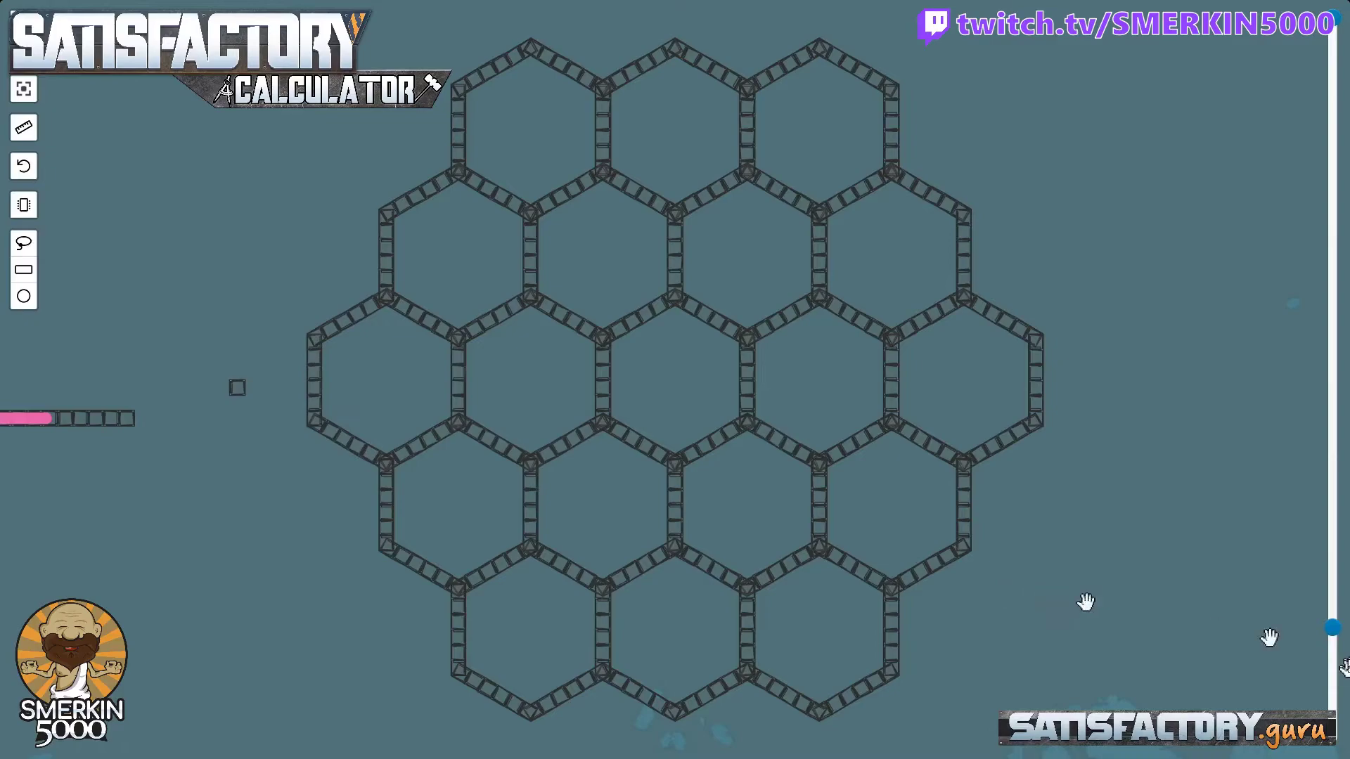
left_click_drag(1332, 640, 1331, 644)
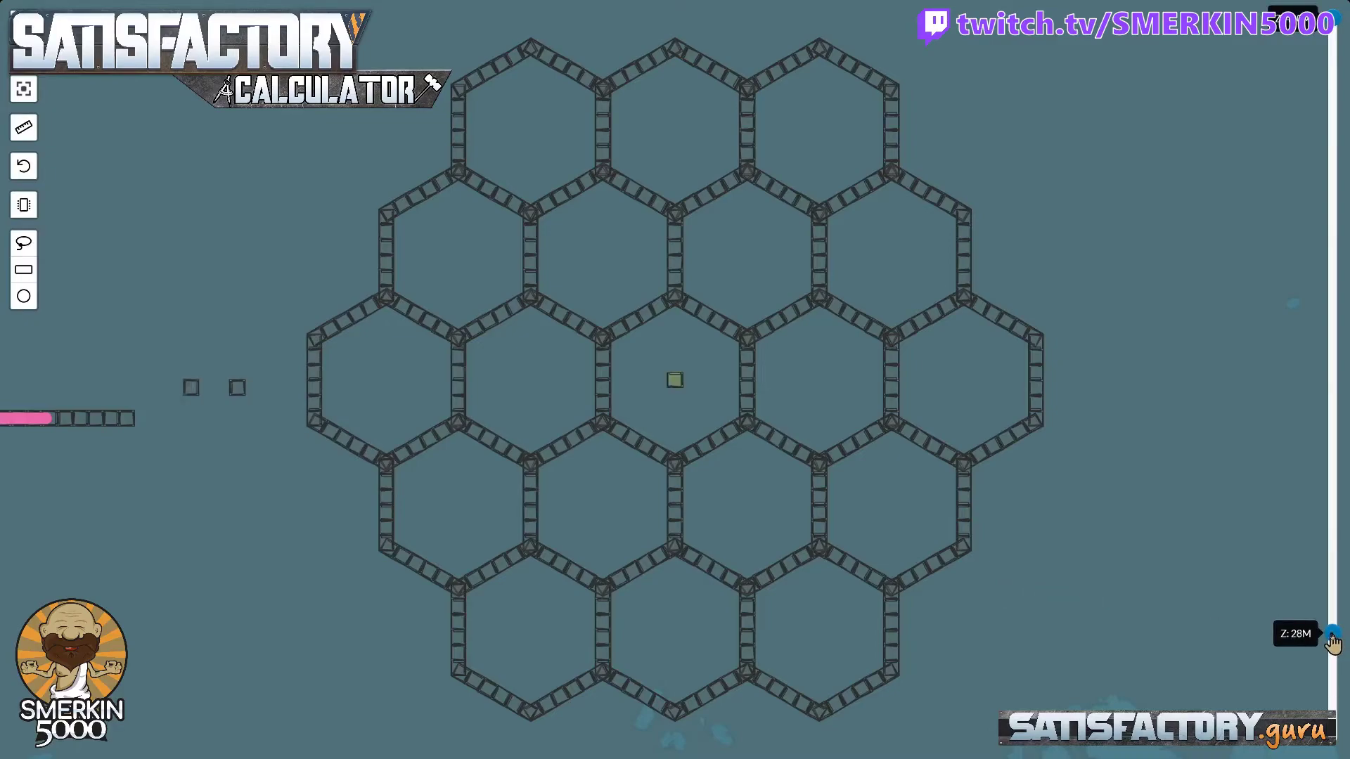
mouse_move(676, 381)
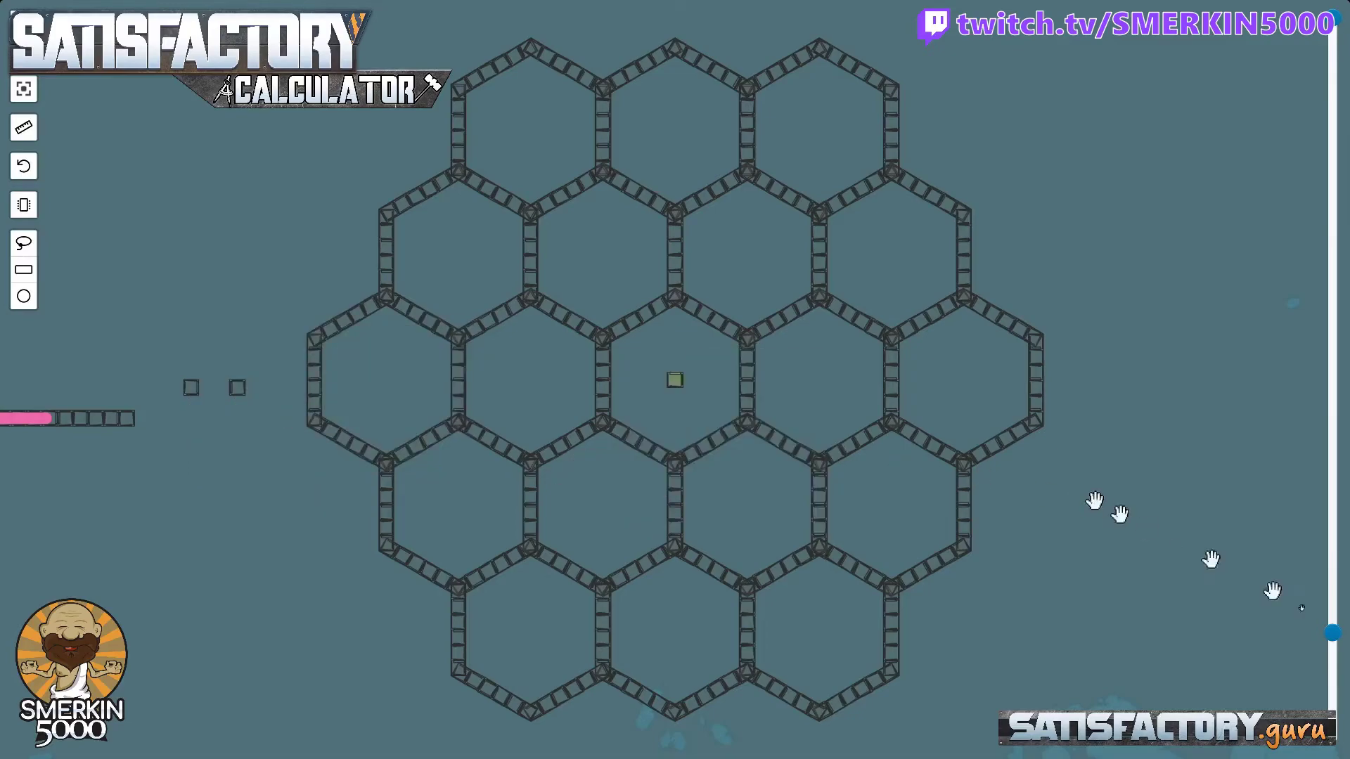
left_click(1333, 686)
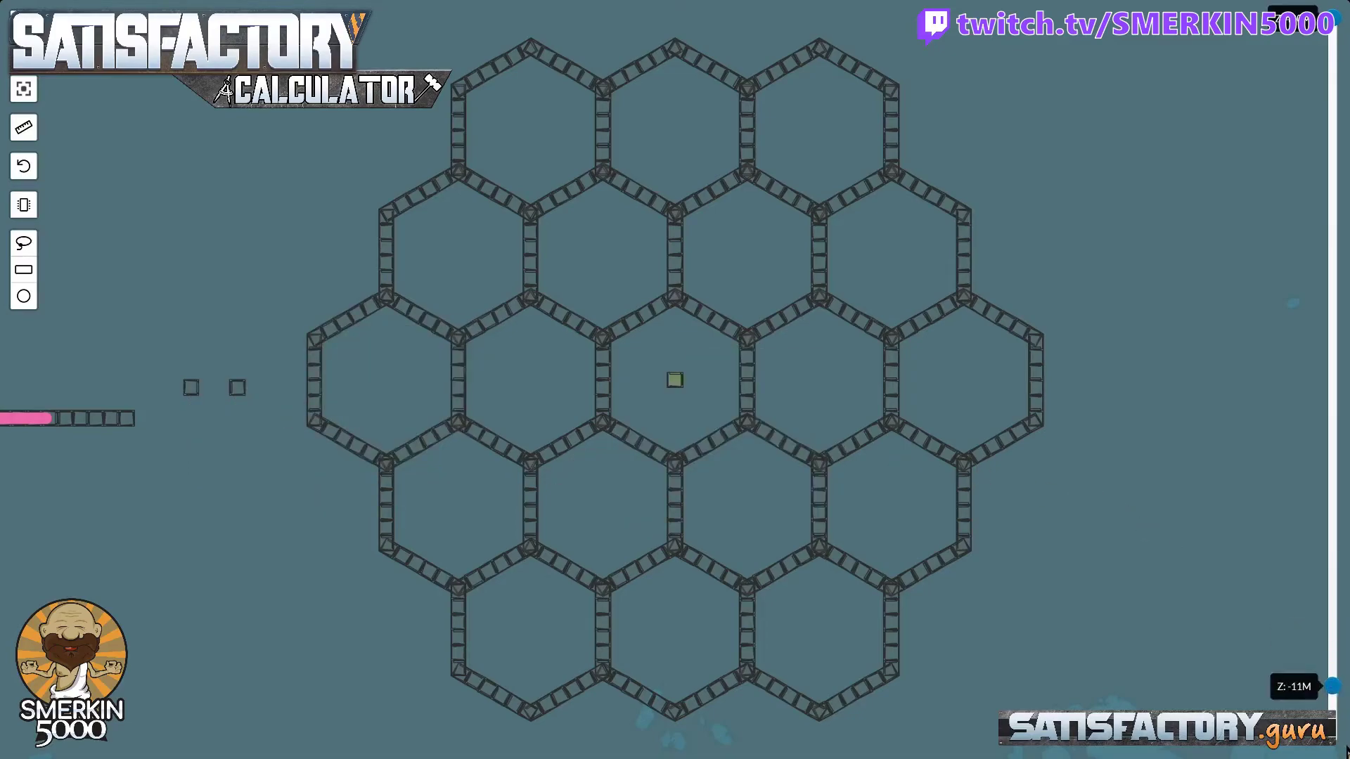
left_click_drag(1339, 694, 1334, 731)
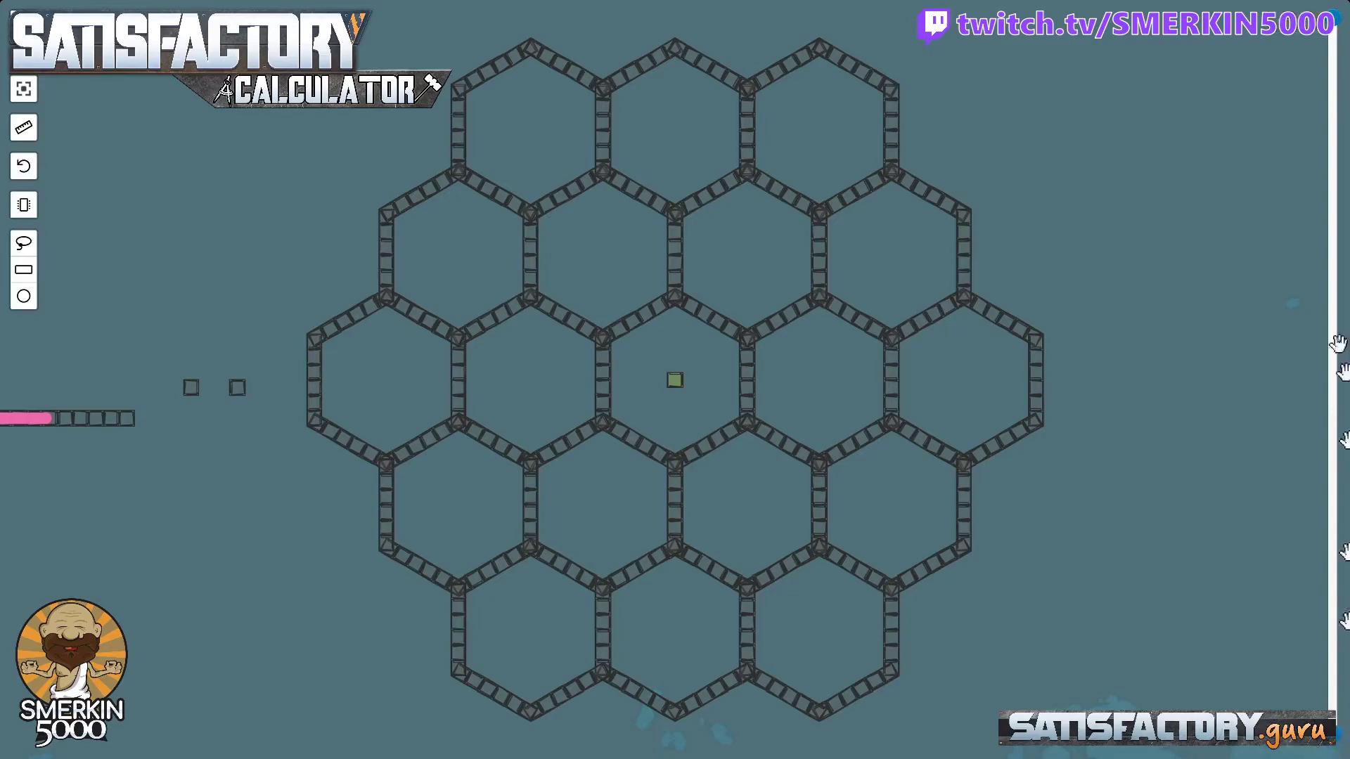
mouse_move(1337, 42)
left_click_drag(1337, 31, 1301, 650)
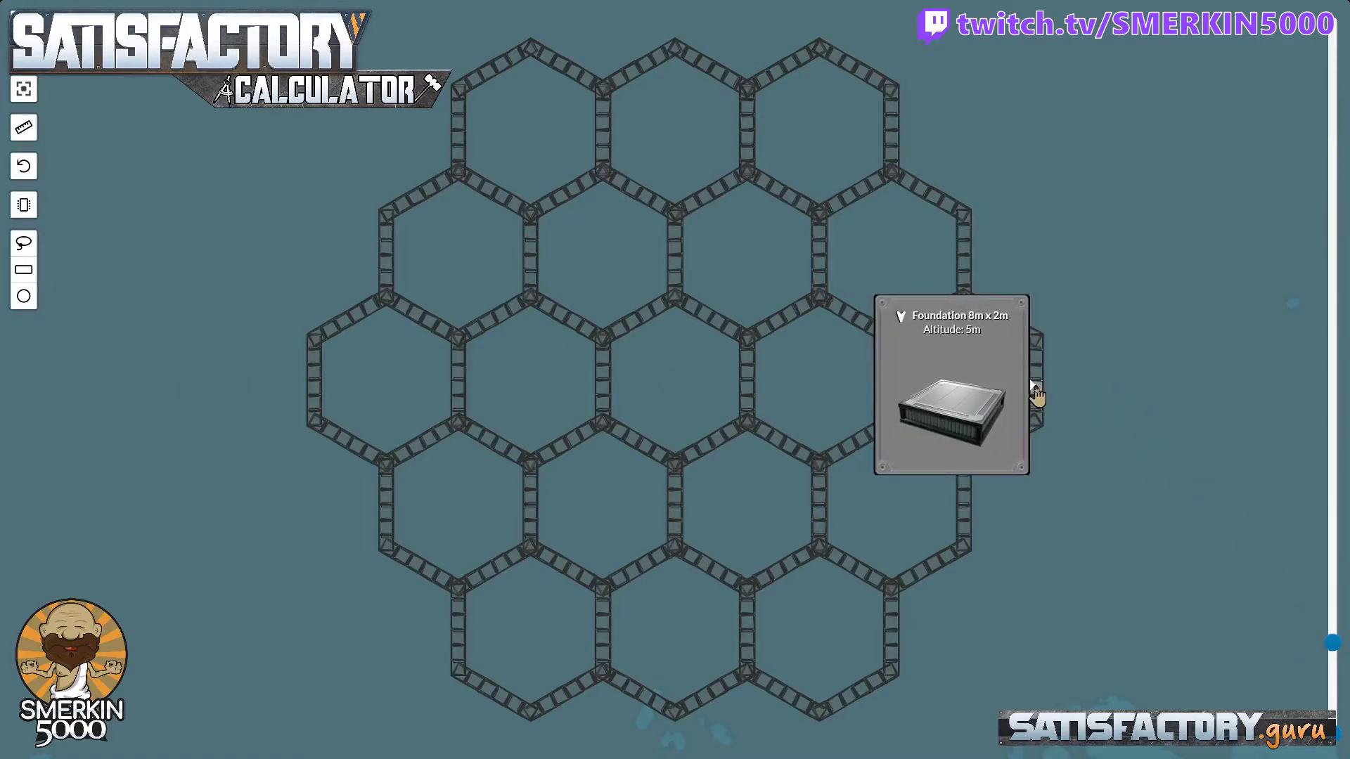
mouse_move(1341, 659)
left_click_drag(1334, 638, 1332, 169)
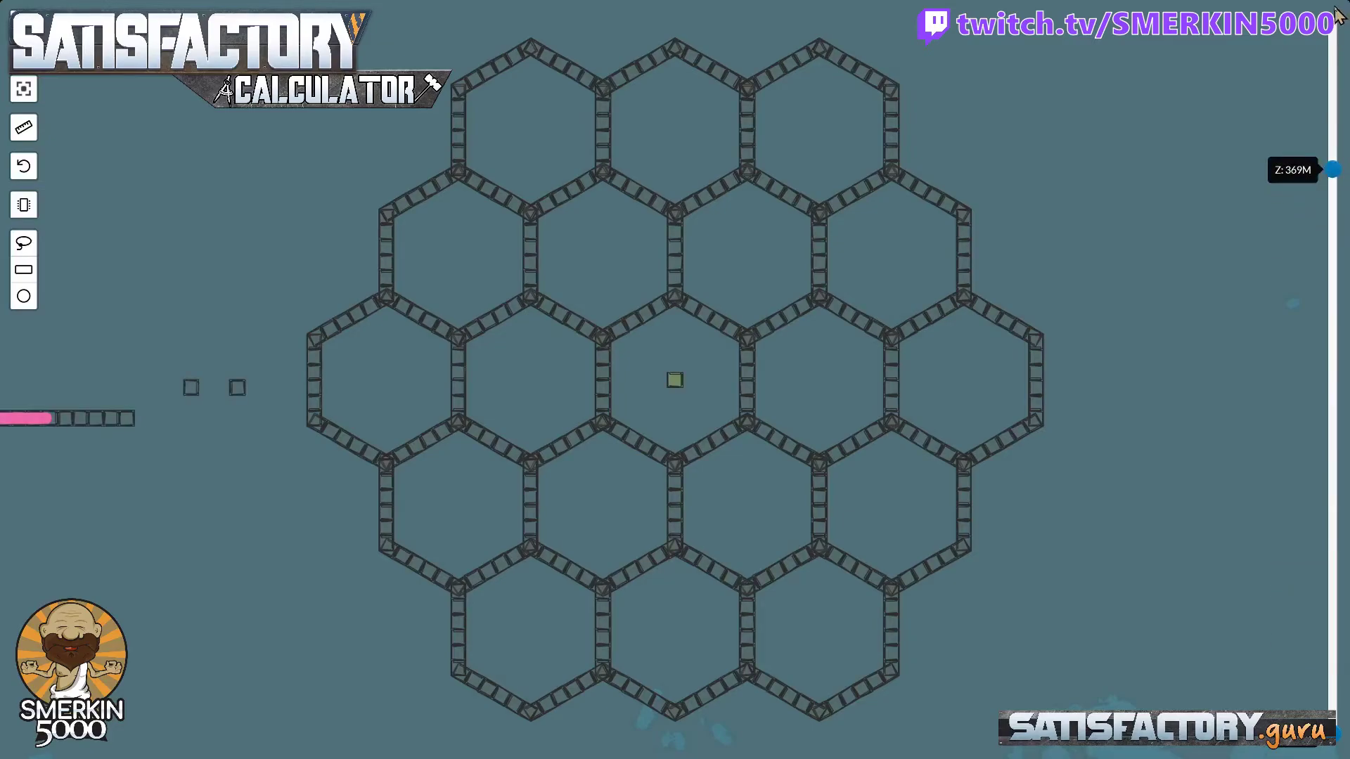
Step: Save changes and download the edited save with '_CALCULATOR' appended to its filename
left_click(23, 90)
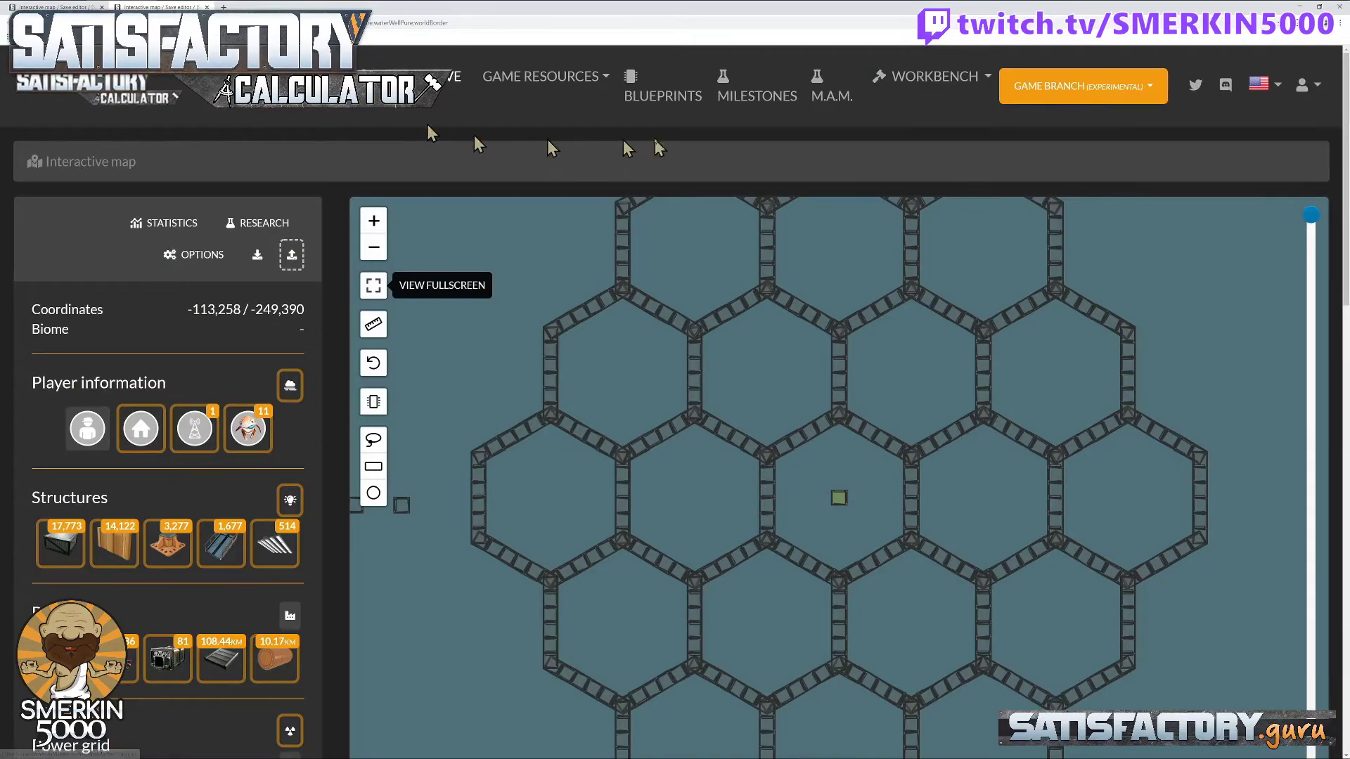
left_click(257, 254)
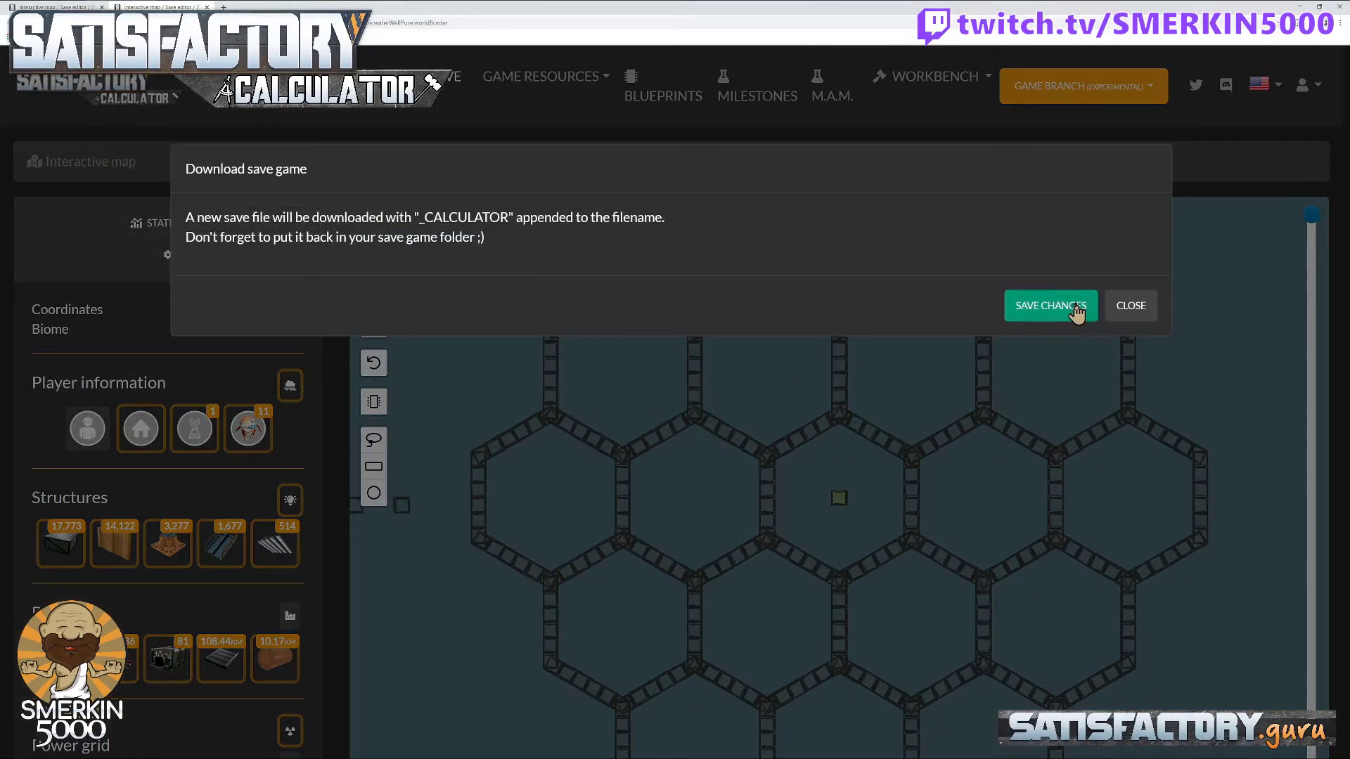
left_click(1077, 311)
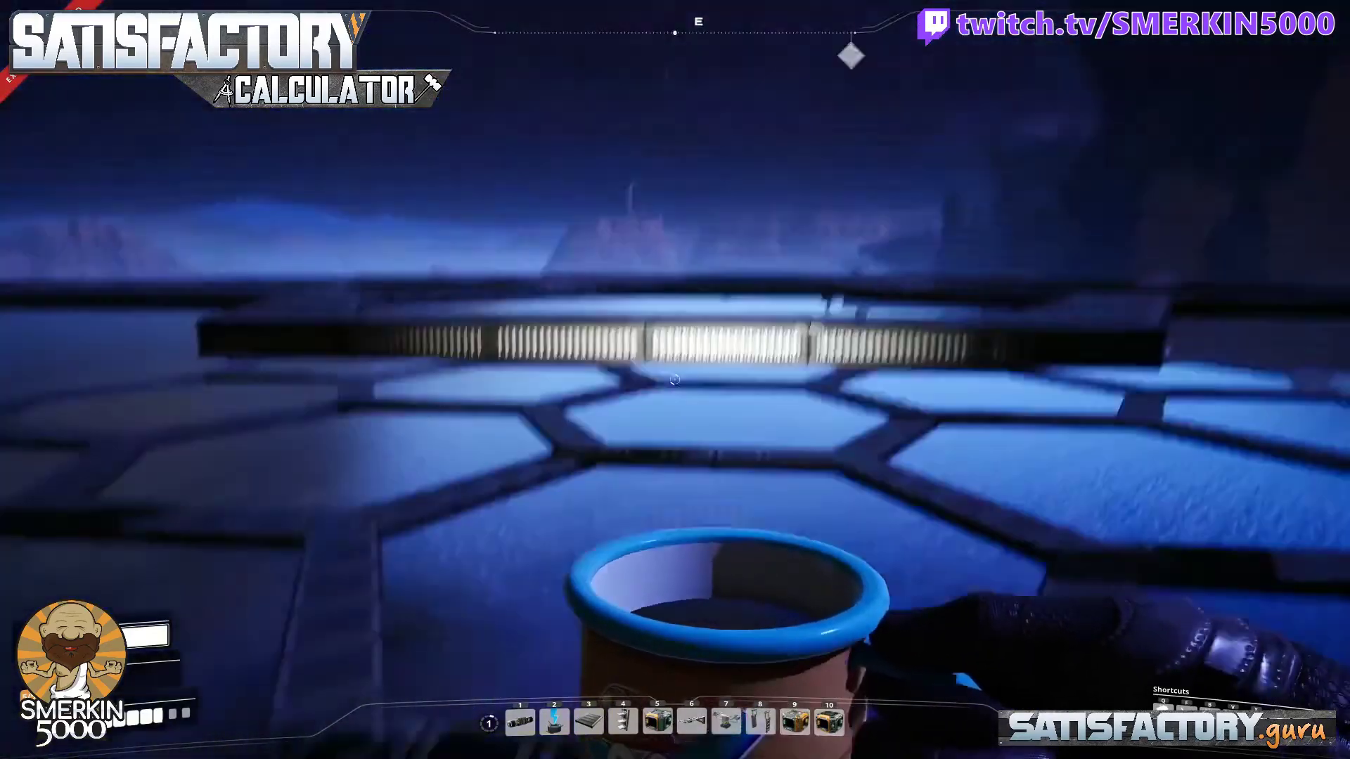
key("f")
middle_click(675, 380)
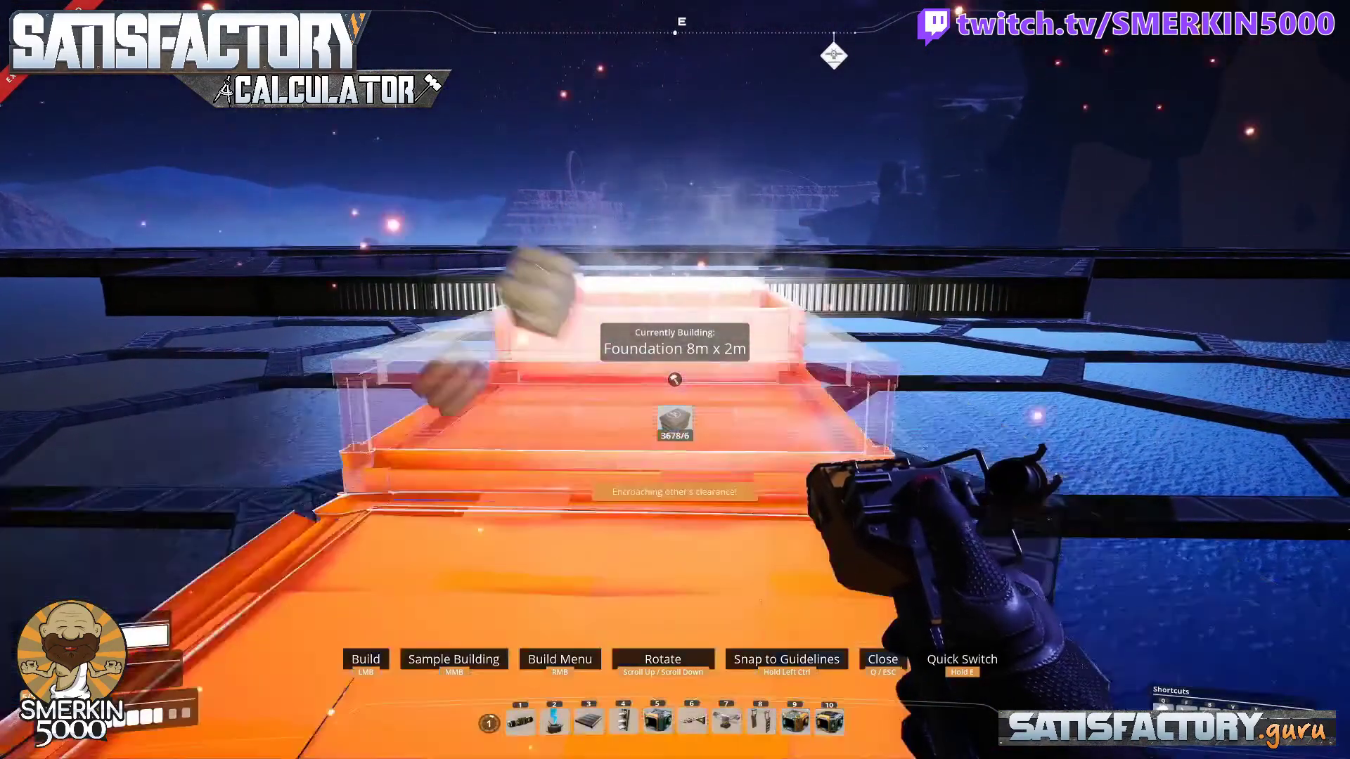
key("t")
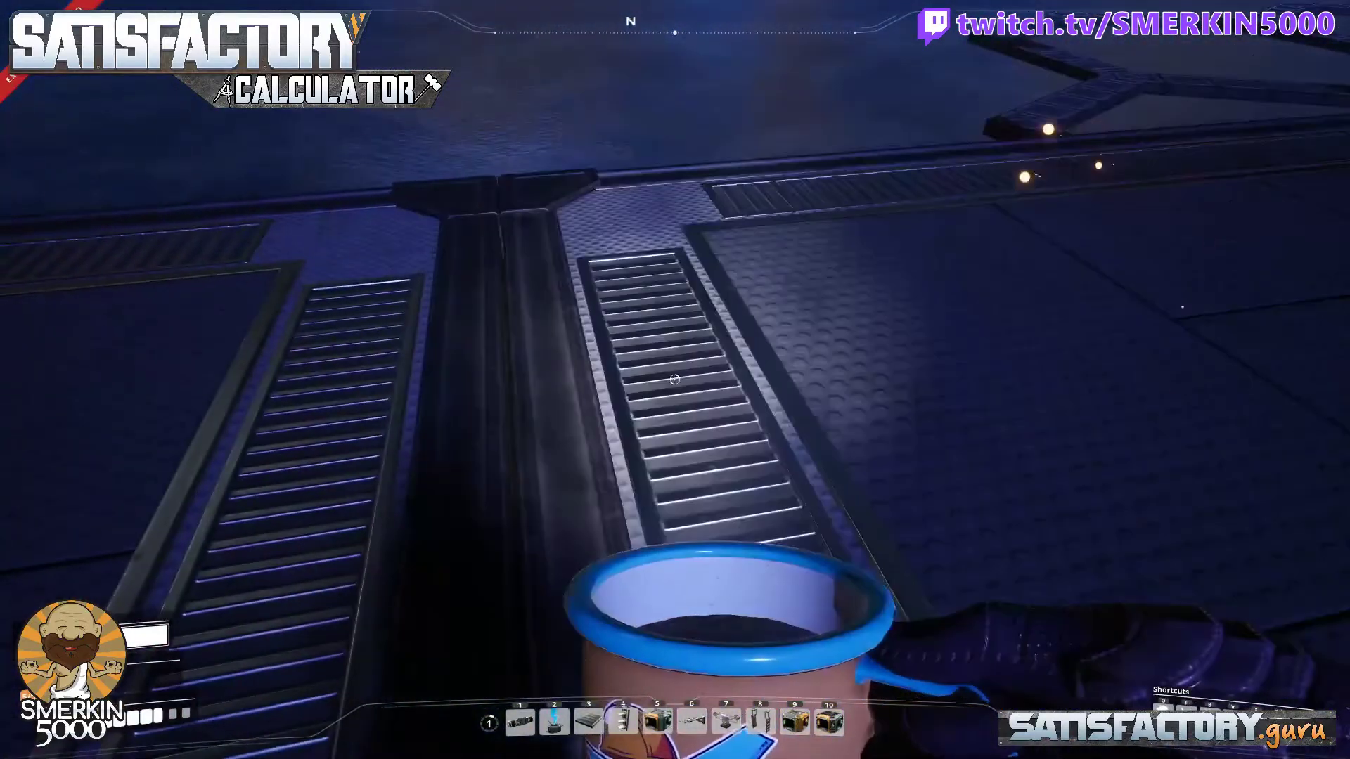